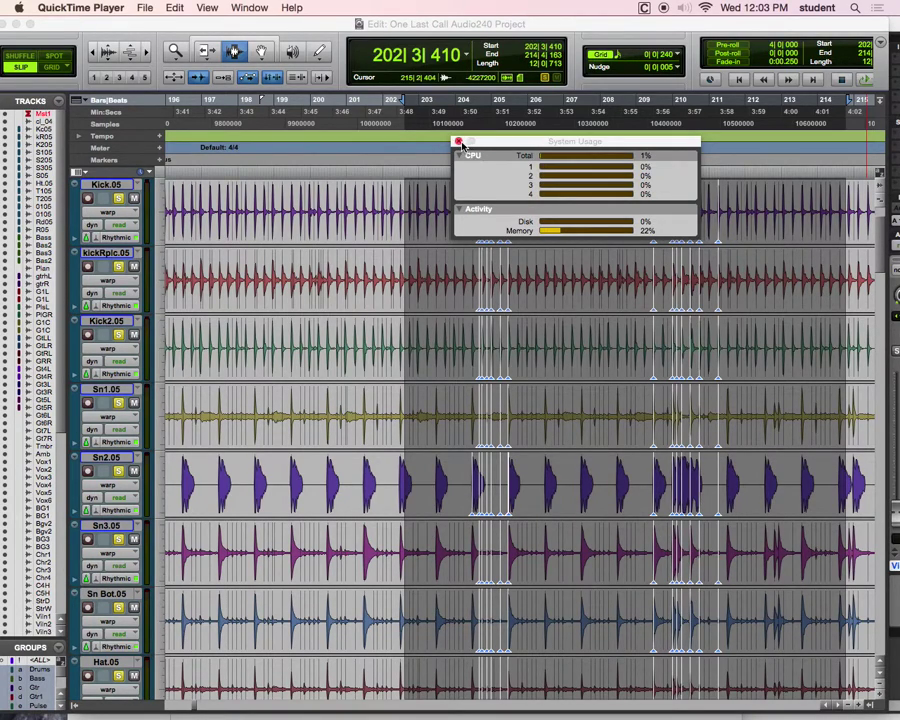
Move the System Usage monitor aside and scroll the Edit window so the clap track sits on top.
drag(488, 146, 398, 716)
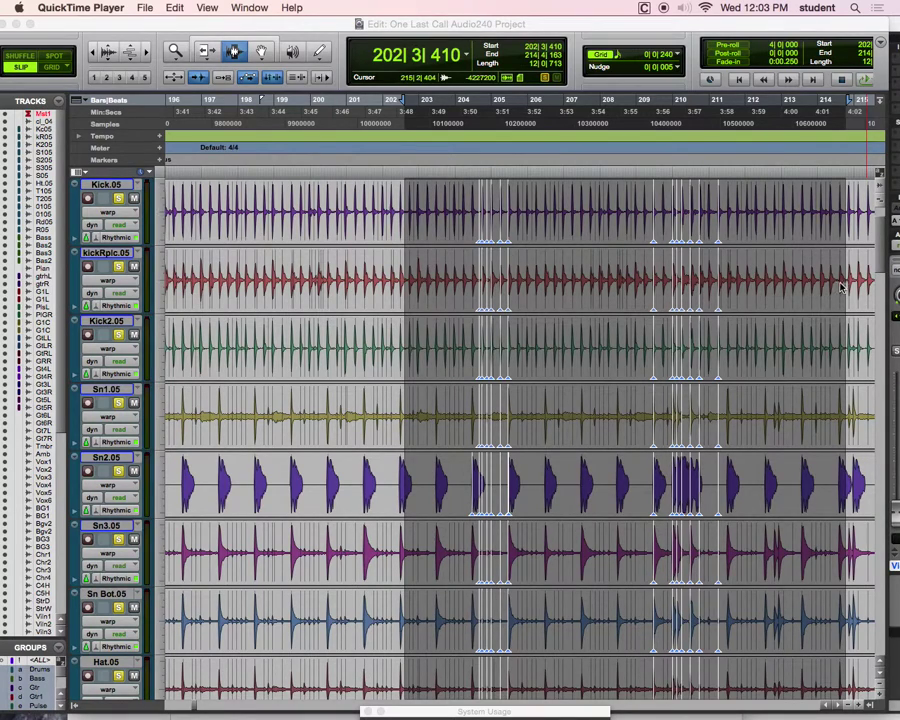
click(881, 252)
scroll(881, 252, up, 2)
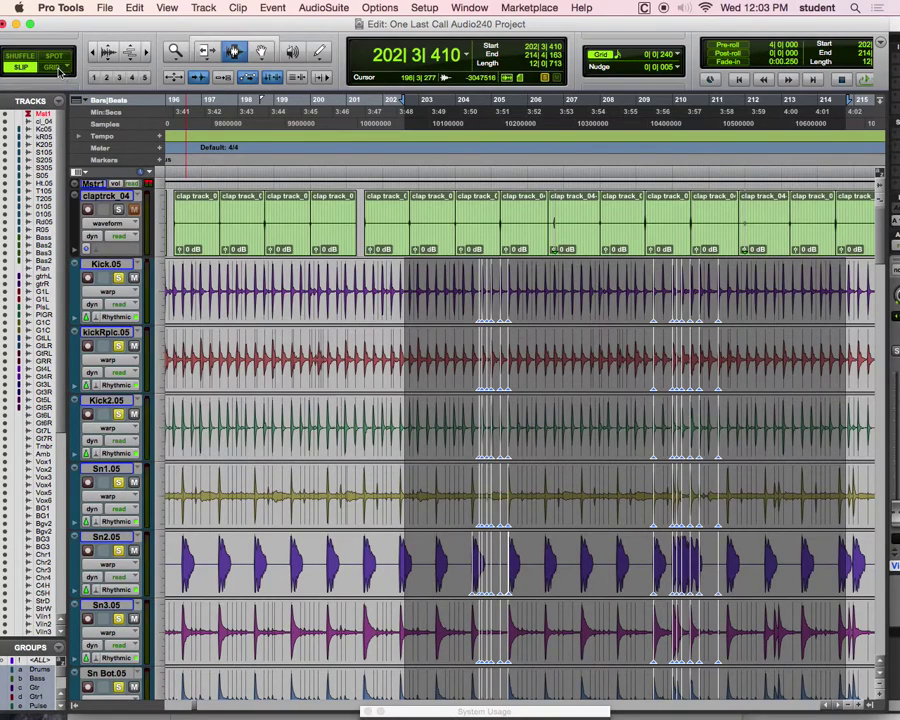
Zoom to fit the whole session, then set the playback point at bar 153, beat 4.
click(141, 49)
click(141, 49)
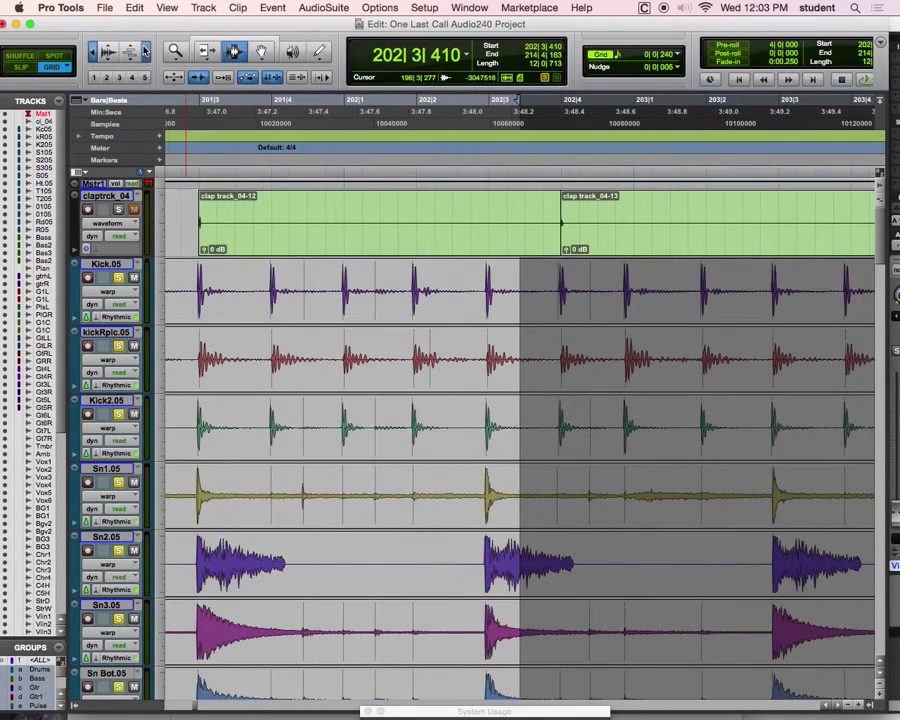
click(142, 50)
click(104, 50)
click(104, 50)
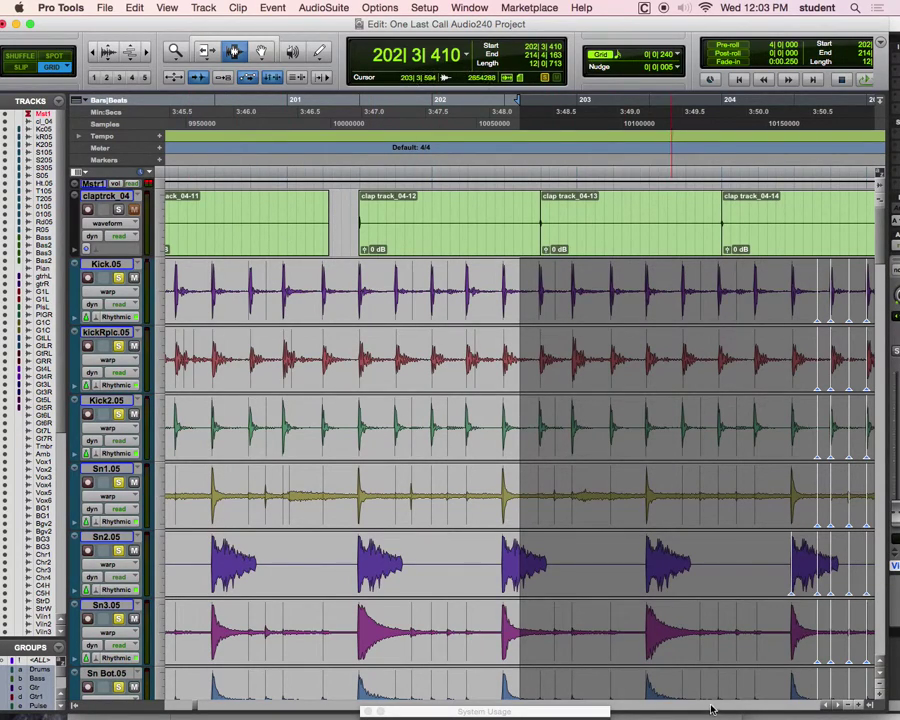
alt+click(108, 50)
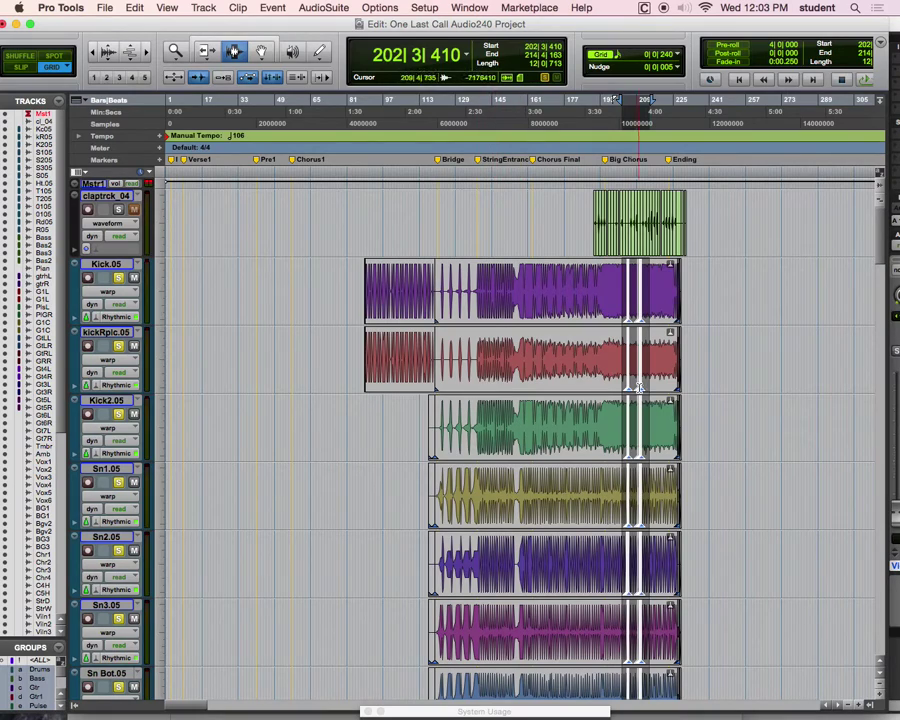
click(511, 351)
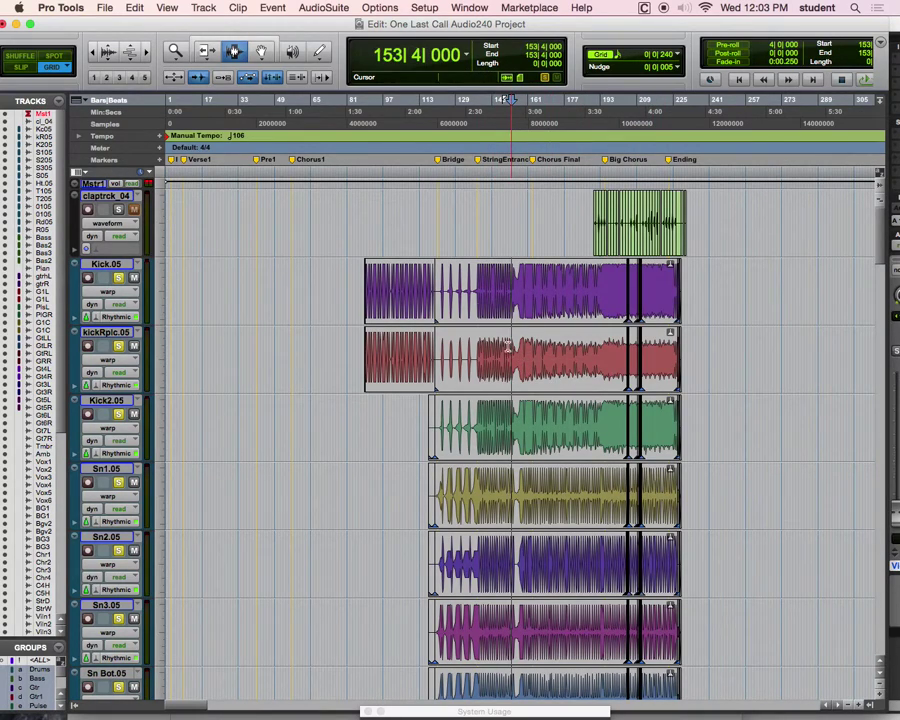
Try playing from bar 153 and dismiss the buffer underflow warnings twice.
key(space)
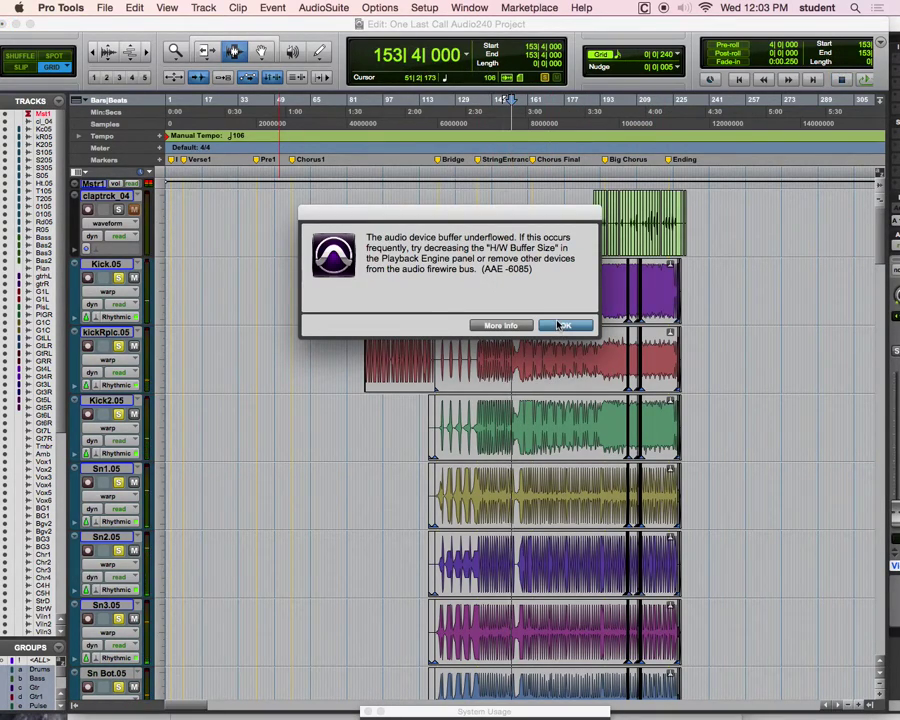
click(560, 325)
key(space)
click(560, 325)
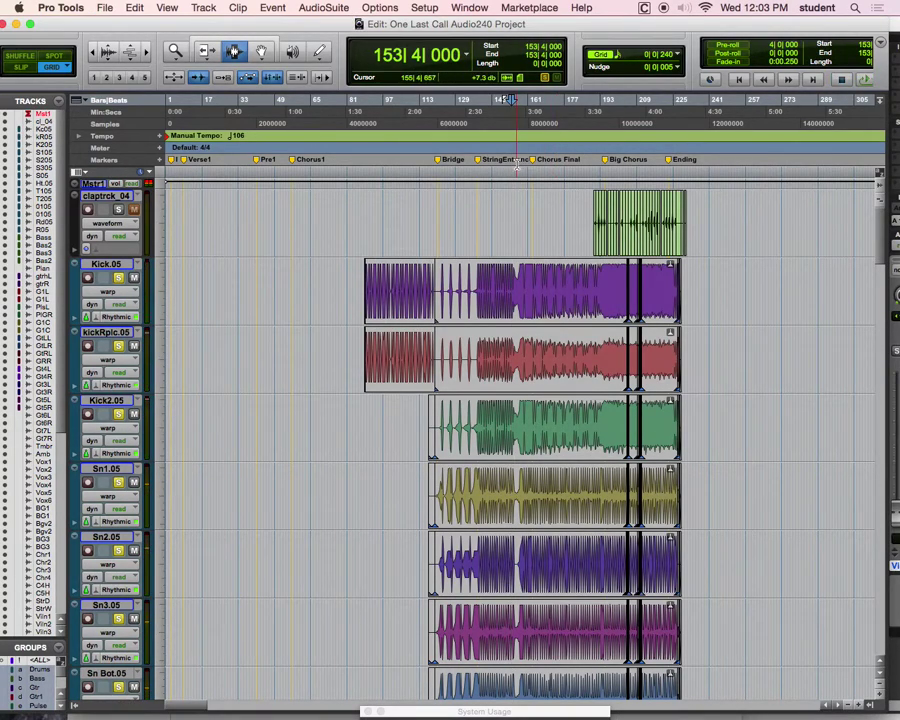
Switch the playback engine to Built-in Output, saving and closing the session without a Session Notes report.
click(424, 8)
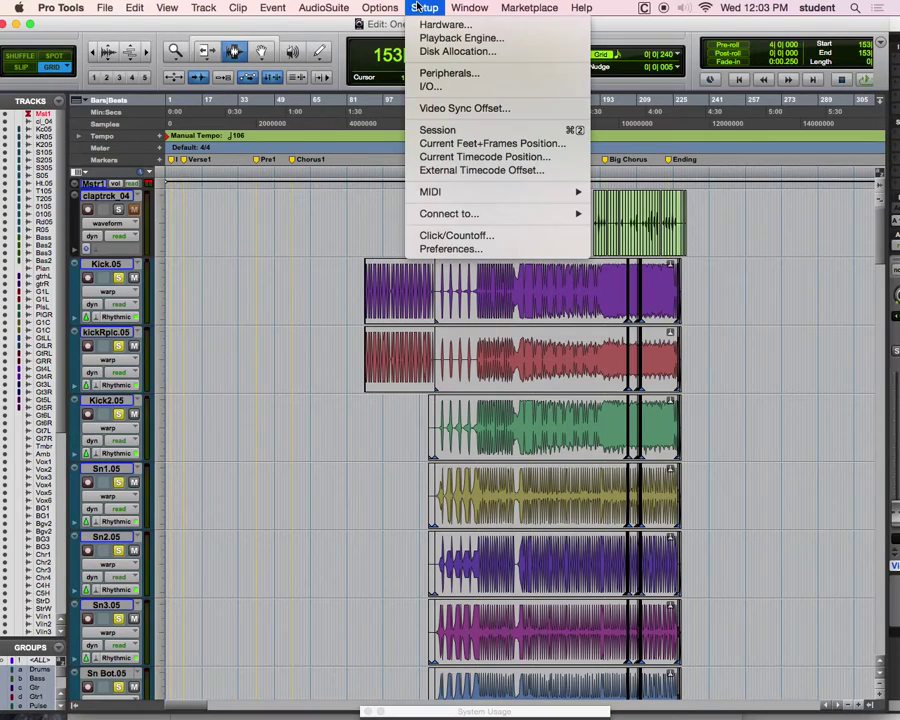
click(460, 38)
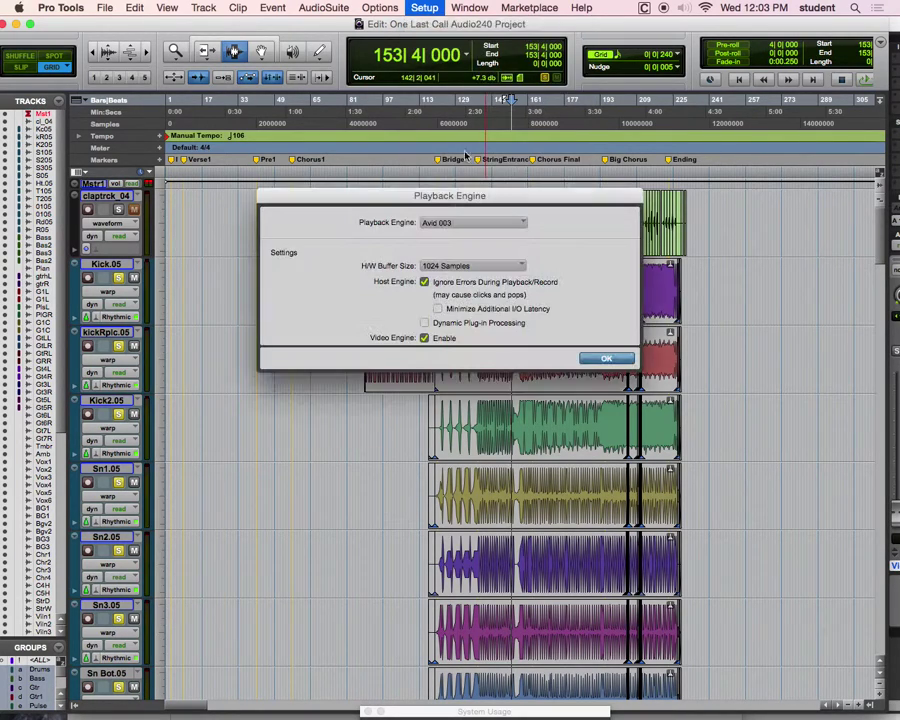
click(468, 224)
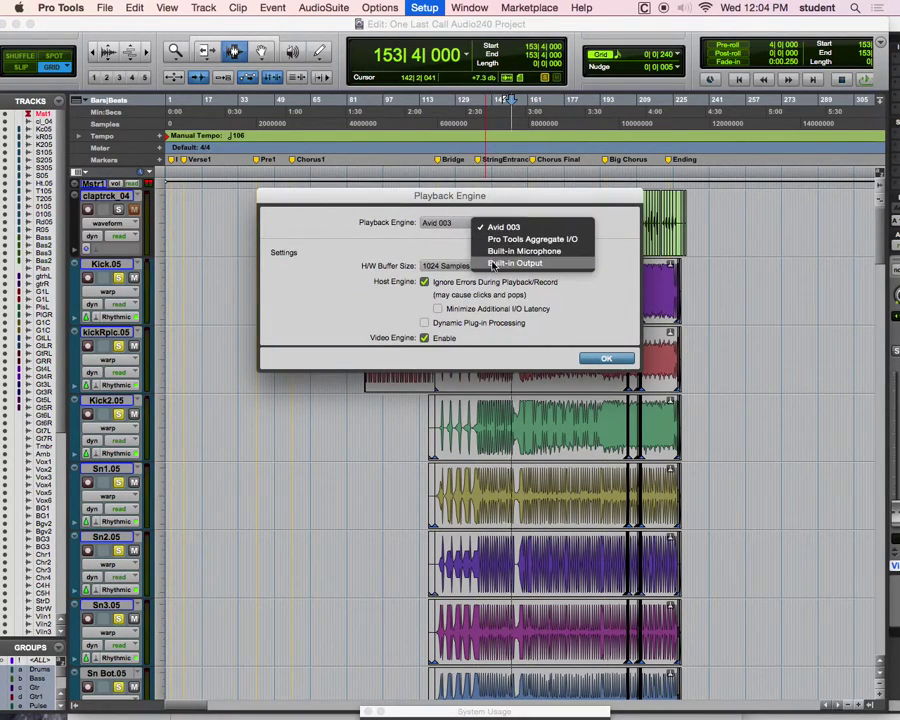
click(492, 265)
click(576, 325)
click(605, 357)
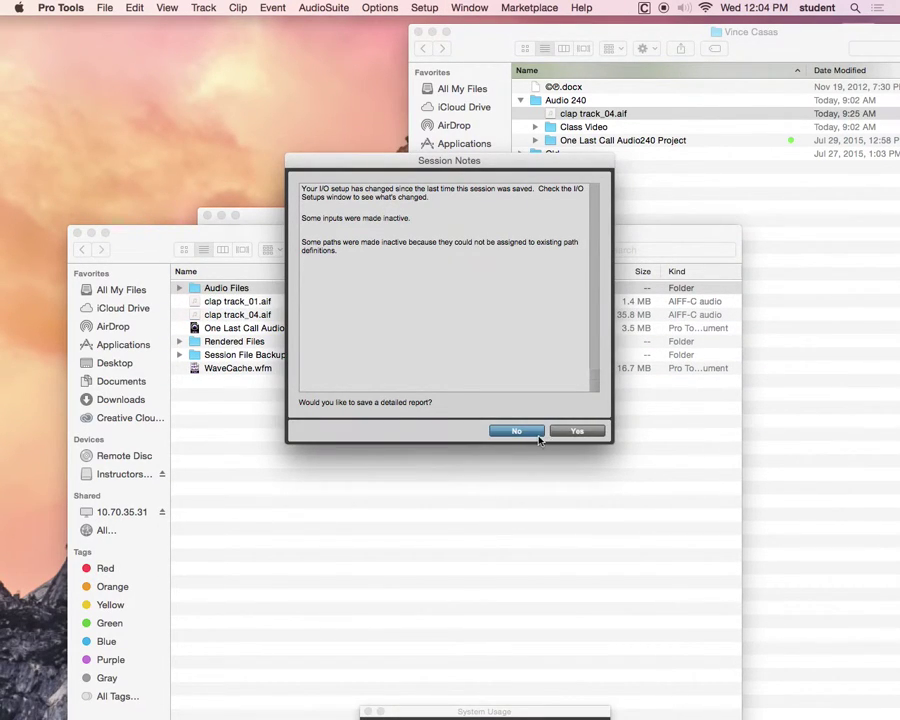
click(534, 428)
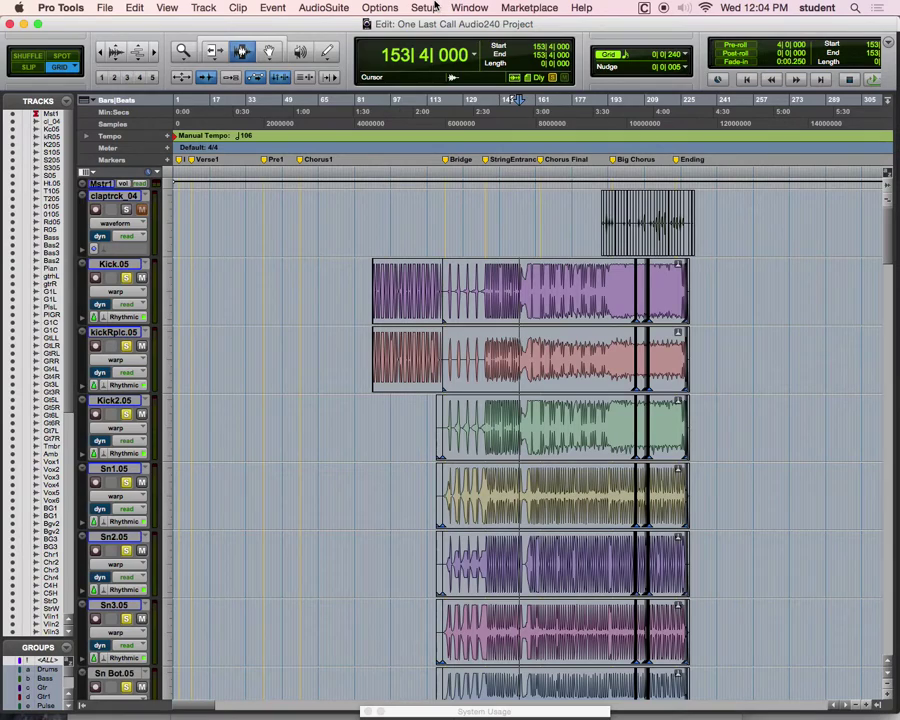
Switch the playback engine back to Avid 003, saving and closing without a Session Notes report.
click(428, 8)
click(460, 37)
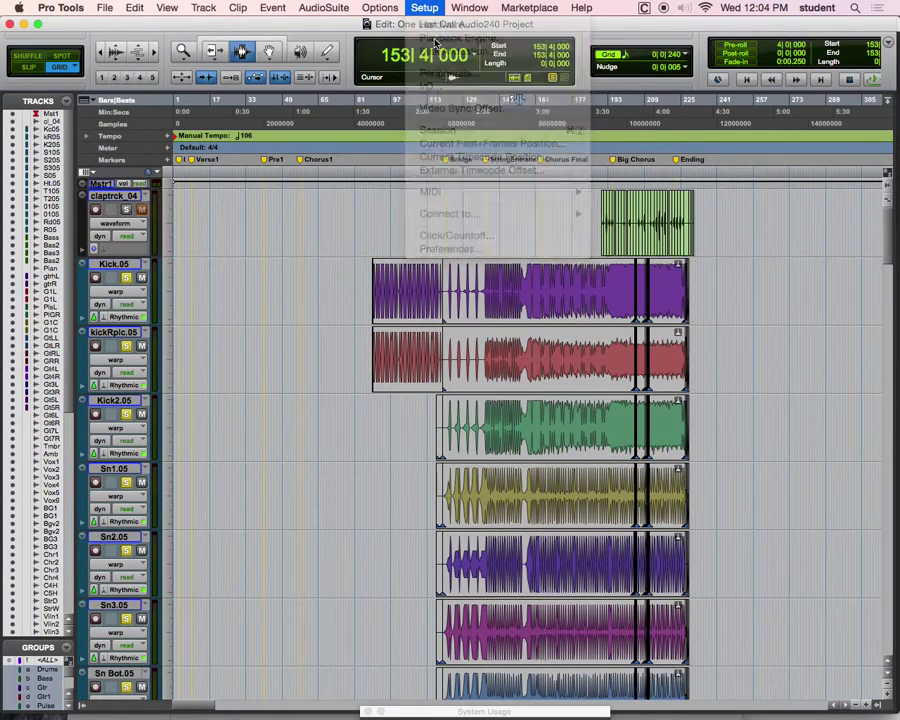
click(560, 316)
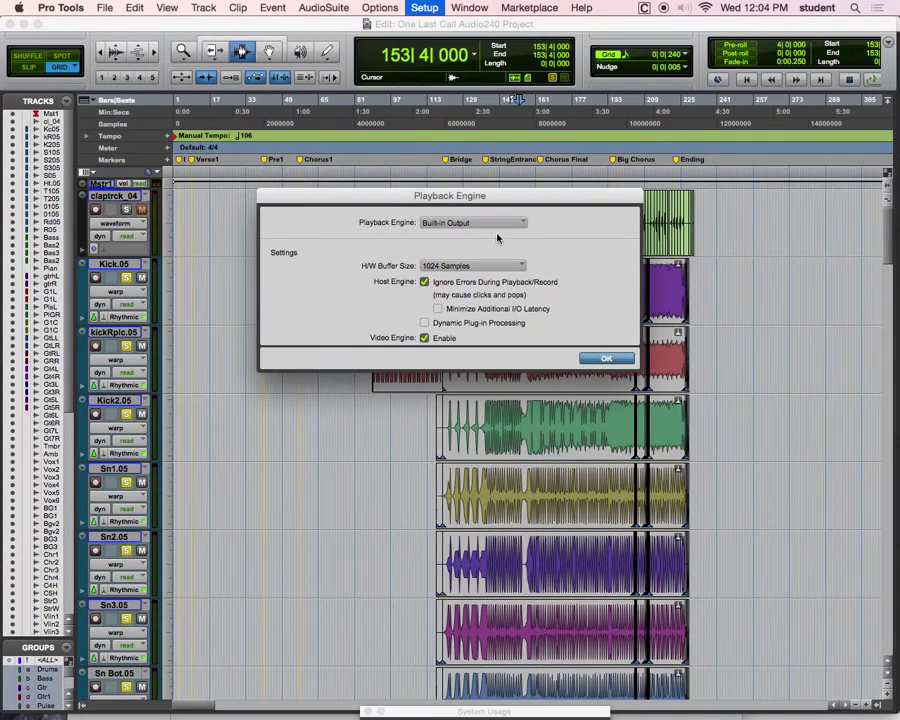
click(491, 228)
click(520, 188)
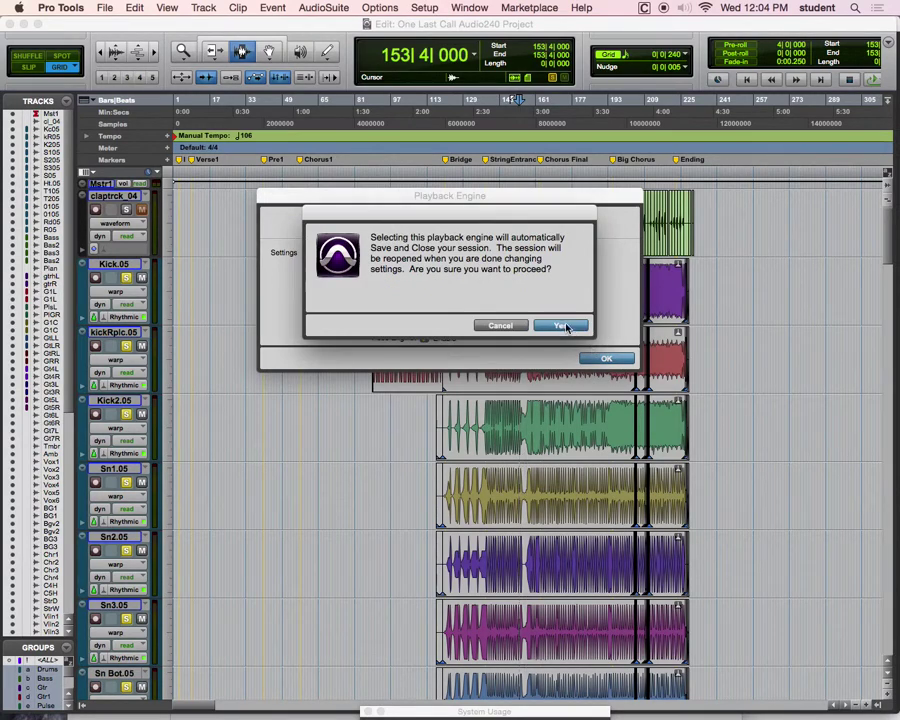
click(566, 325)
click(592, 358)
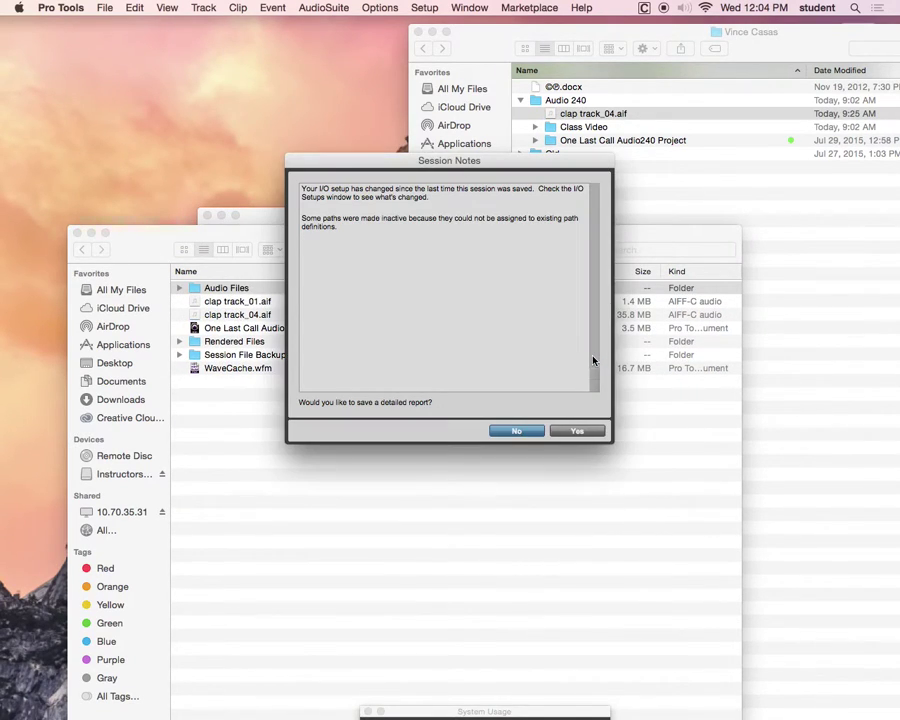
click(516, 431)
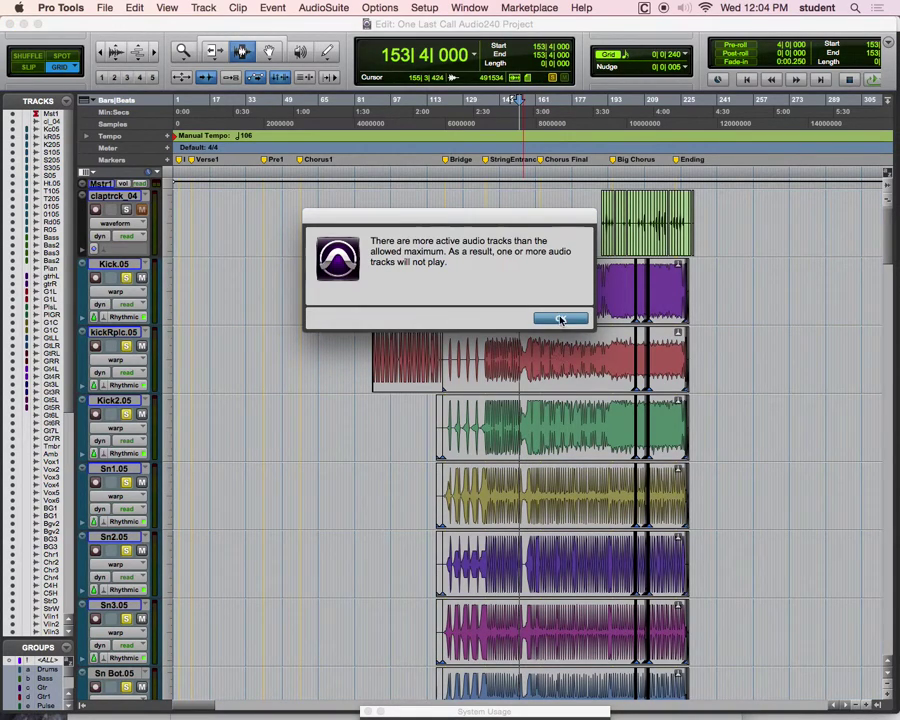
Dismiss the active-track limit warning and both buffer underflow warnings.
click(561, 317)
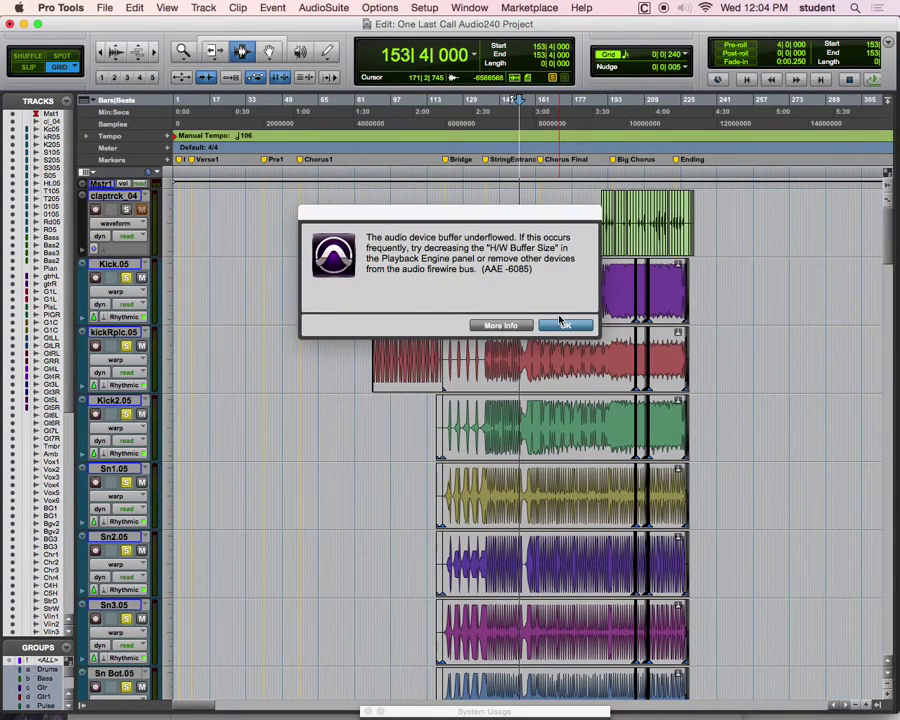
click(557, 324)
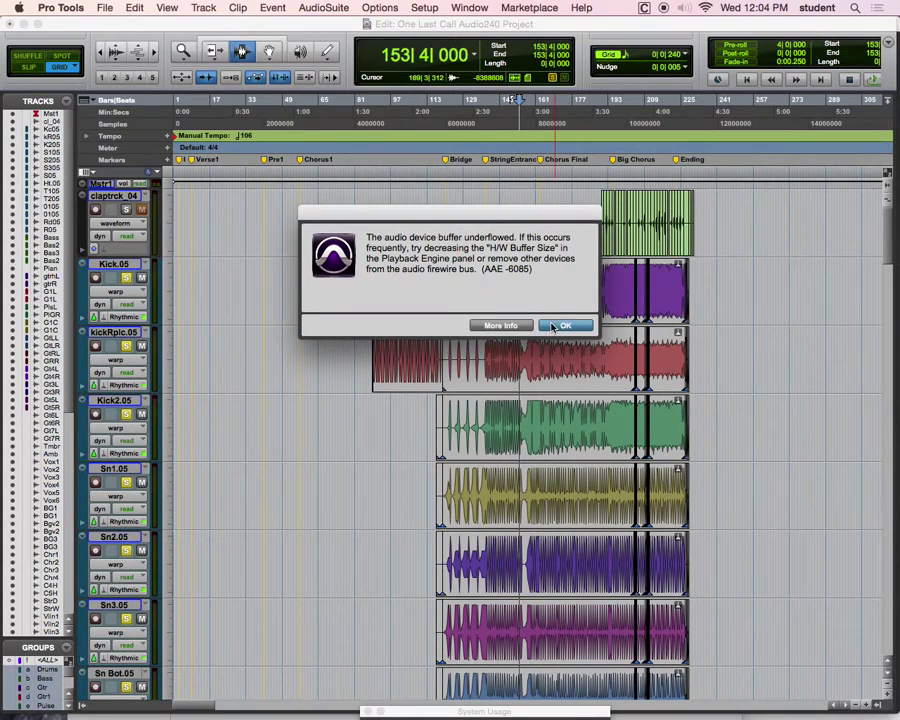
click(563, 323)
Set the playback engine to Built-in Output and confirm saving and closing the session.
click(424, 8)
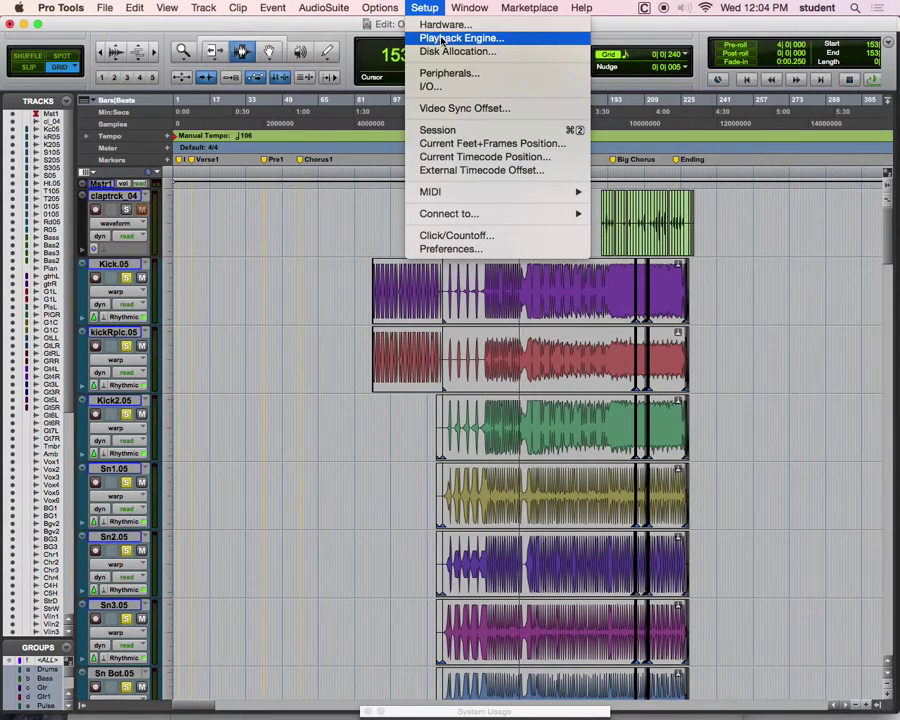
click(436, 37)
click(474, 222)
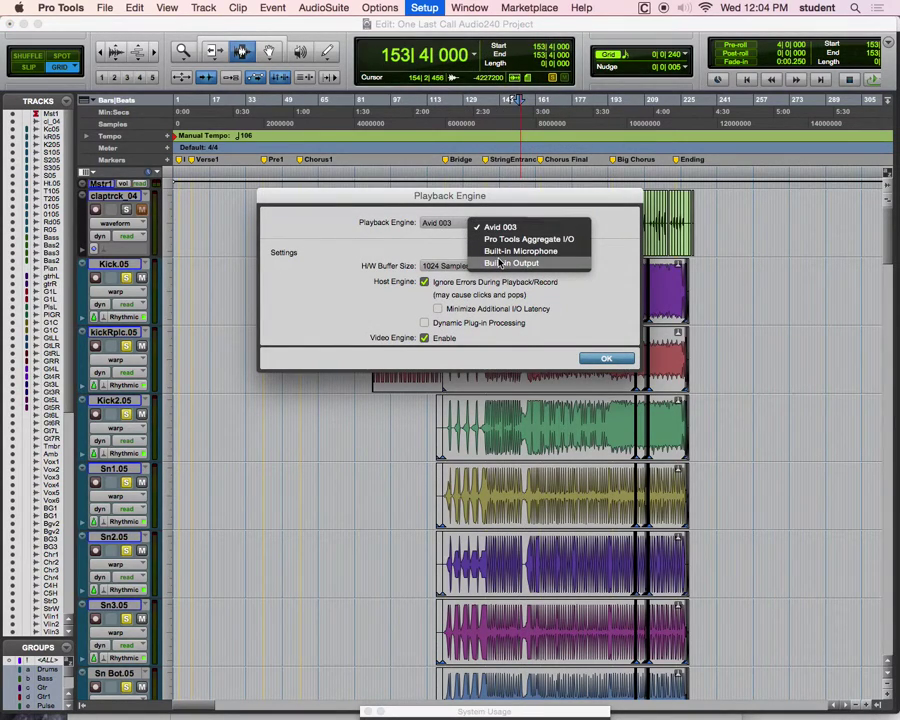
click(499, 263)
click(560, 320)
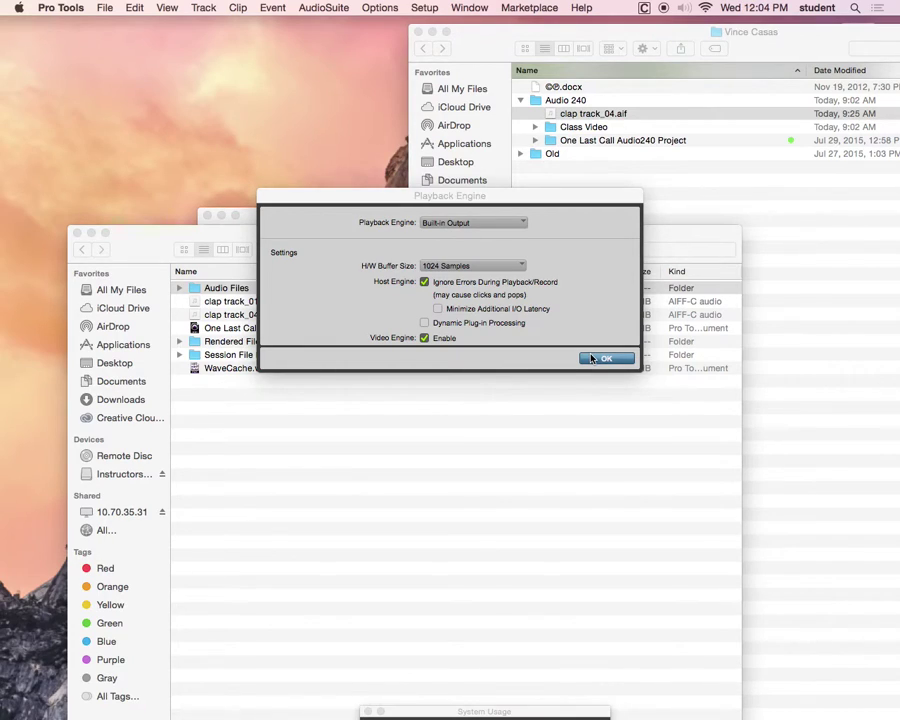
Apply the Built-in Output engine and reposition the project folder window while the session closes.
click(592, 358)
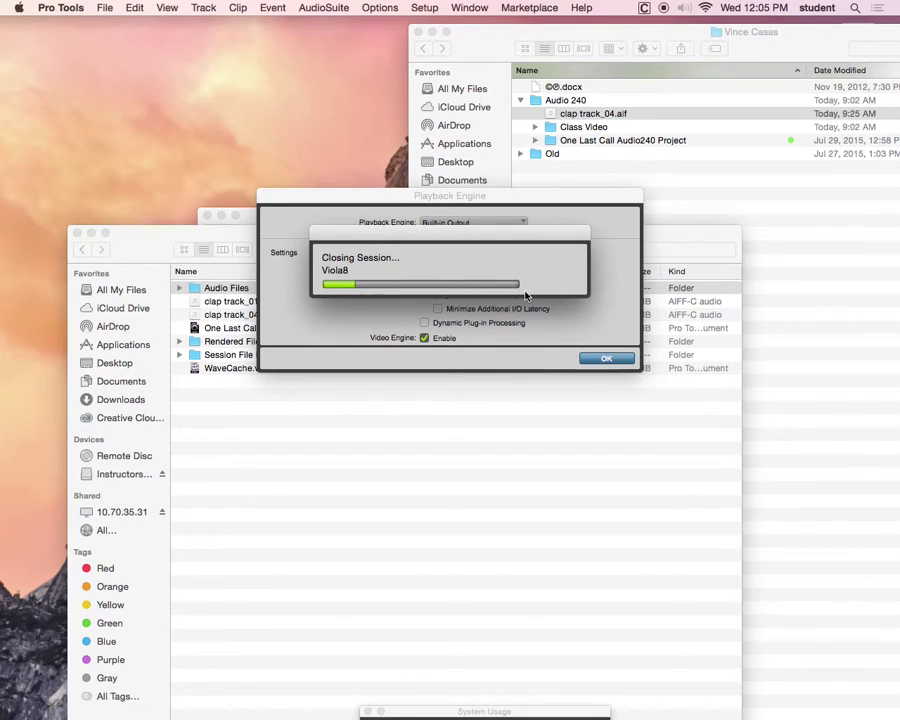
click(211, 242)
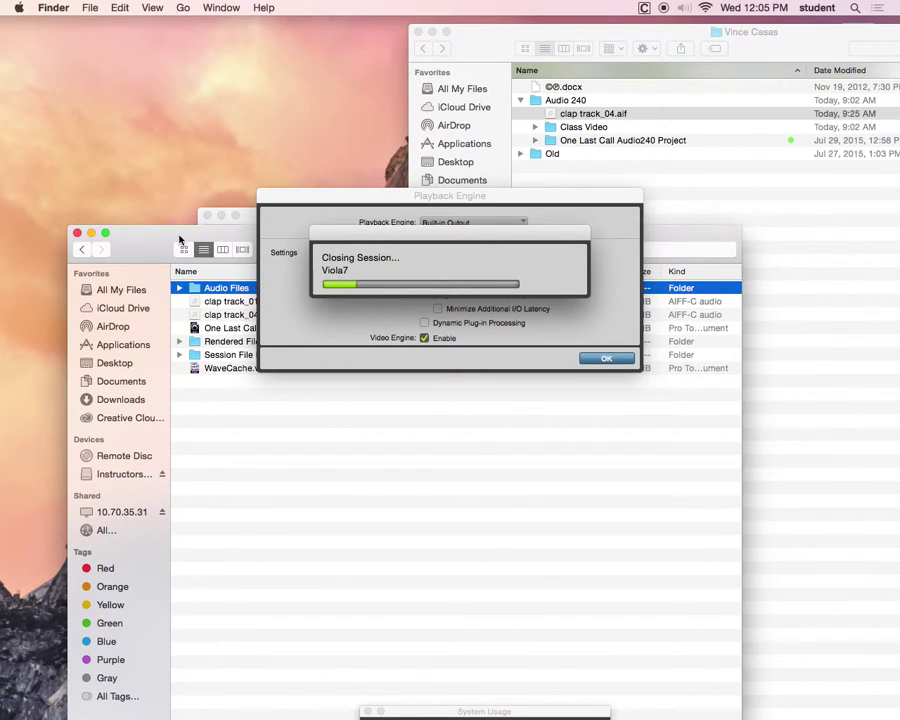
drag(211, 242, 218, 6)
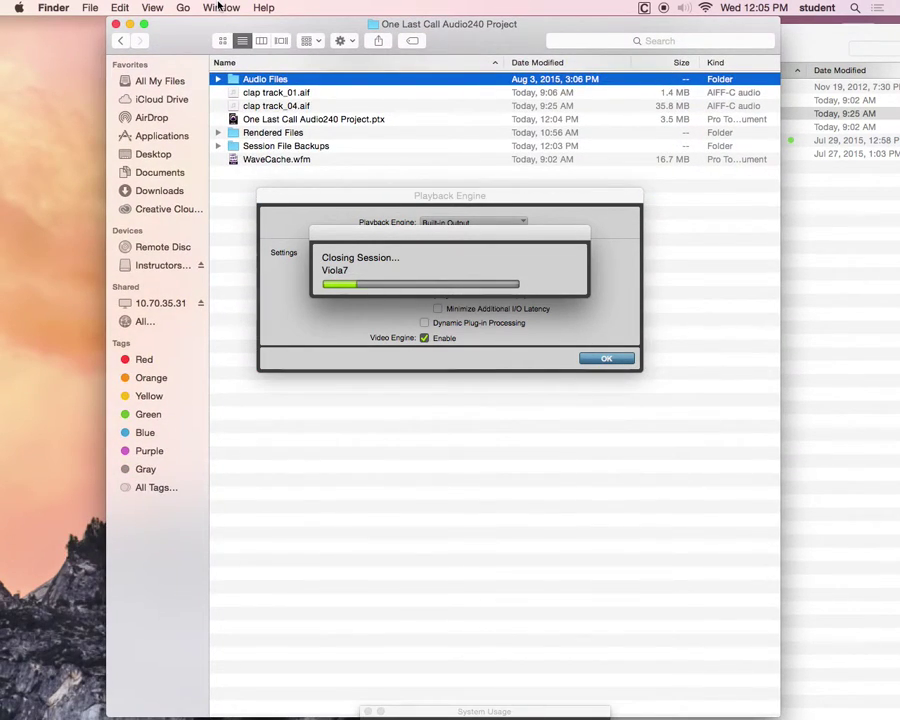
drag(218, 6, 182, 72)
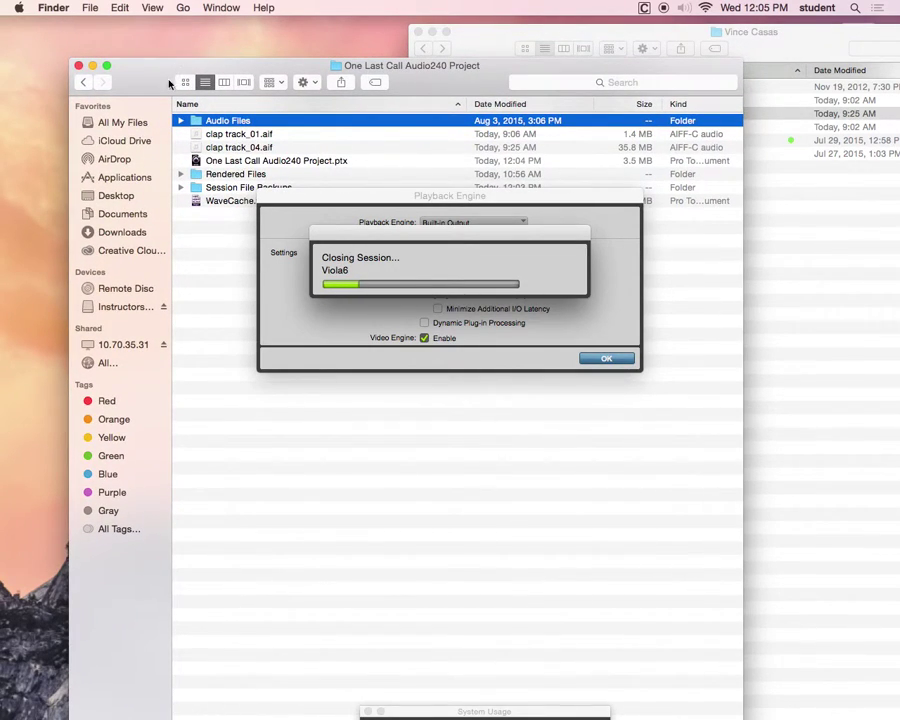
click(381, 239)
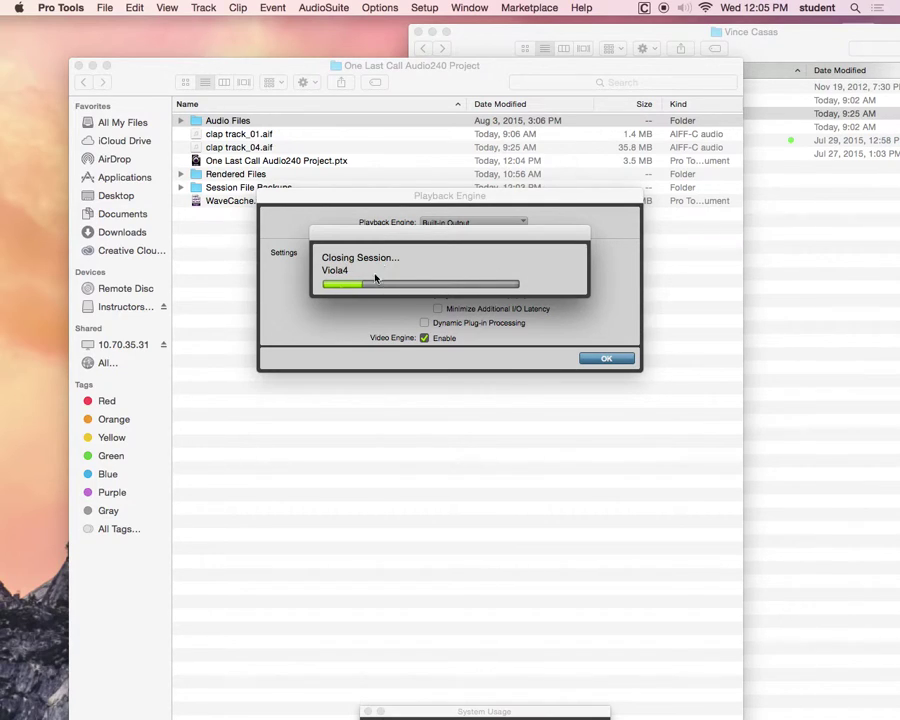
mouse_move(218, 703)
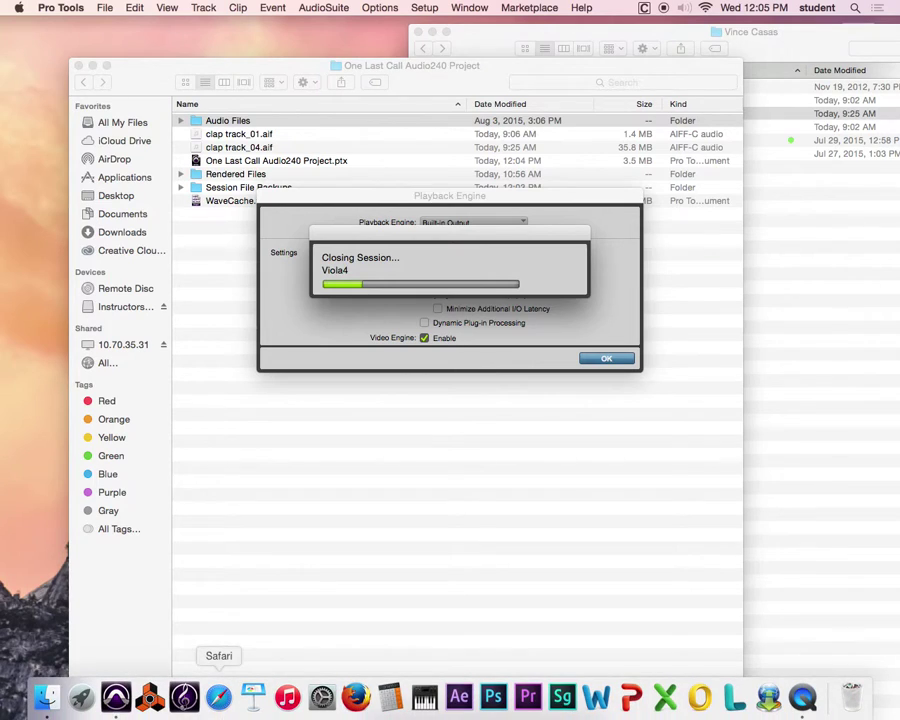
Force-quit the hung Pro Tools and reopen One Last Call Audio240 Project from Finder.
right_click(124, 705)
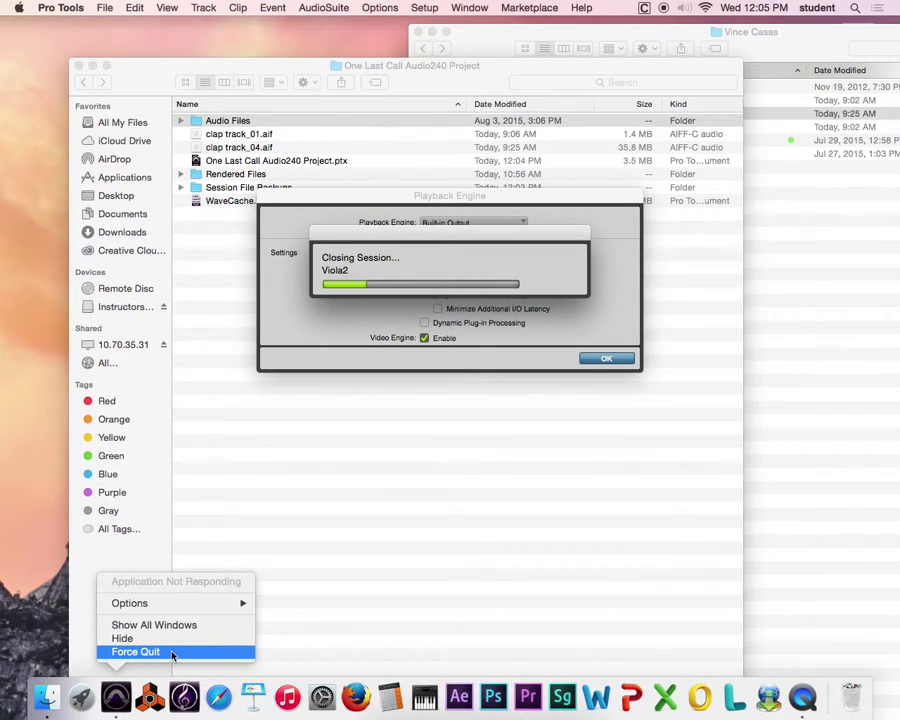
click(172, 652)
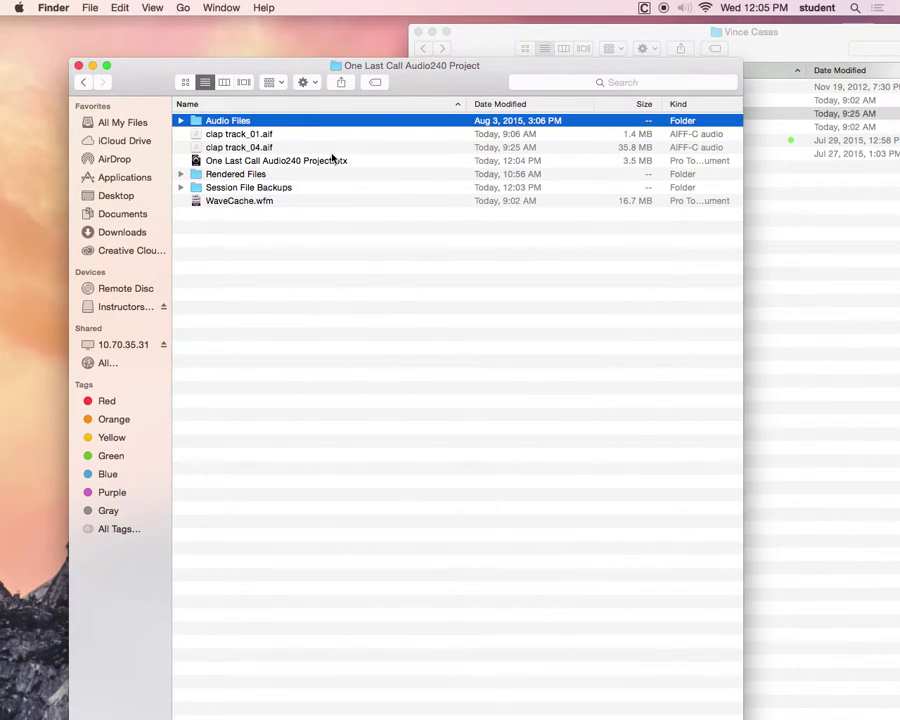
double_click(320, 162)
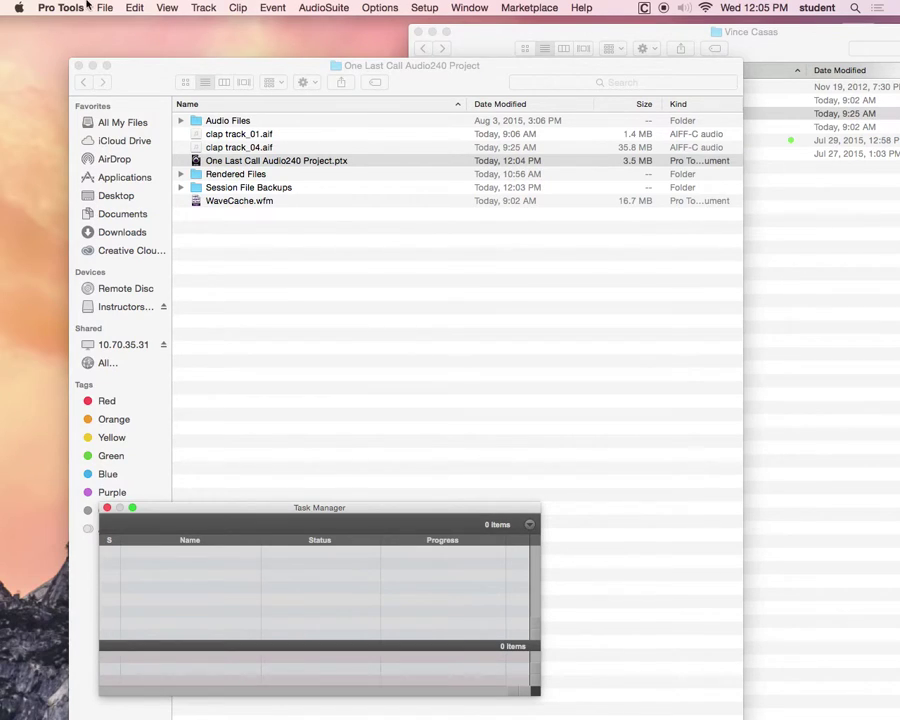
click(93, 6)
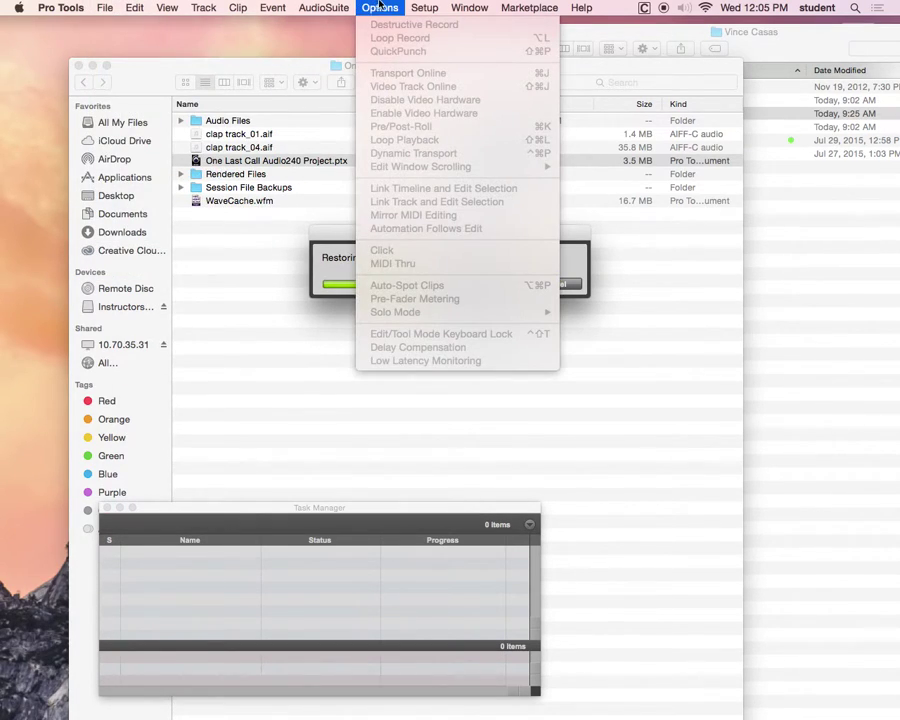
Decline the Session Notes report, accept the Playback Engine settings past the track-count warning, and play.
click(436, 8)
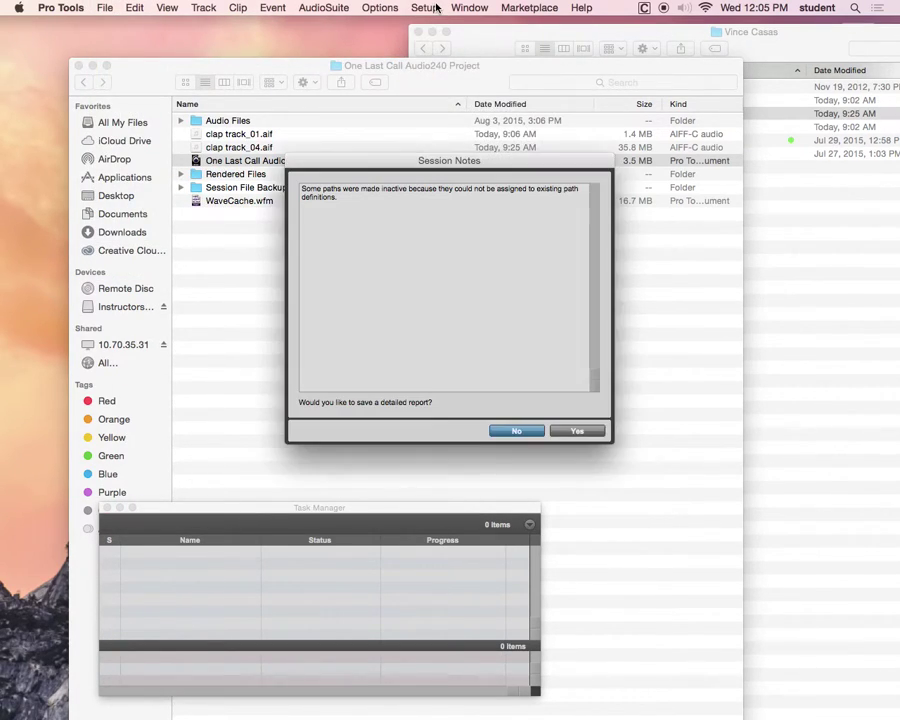
click(518, 430)
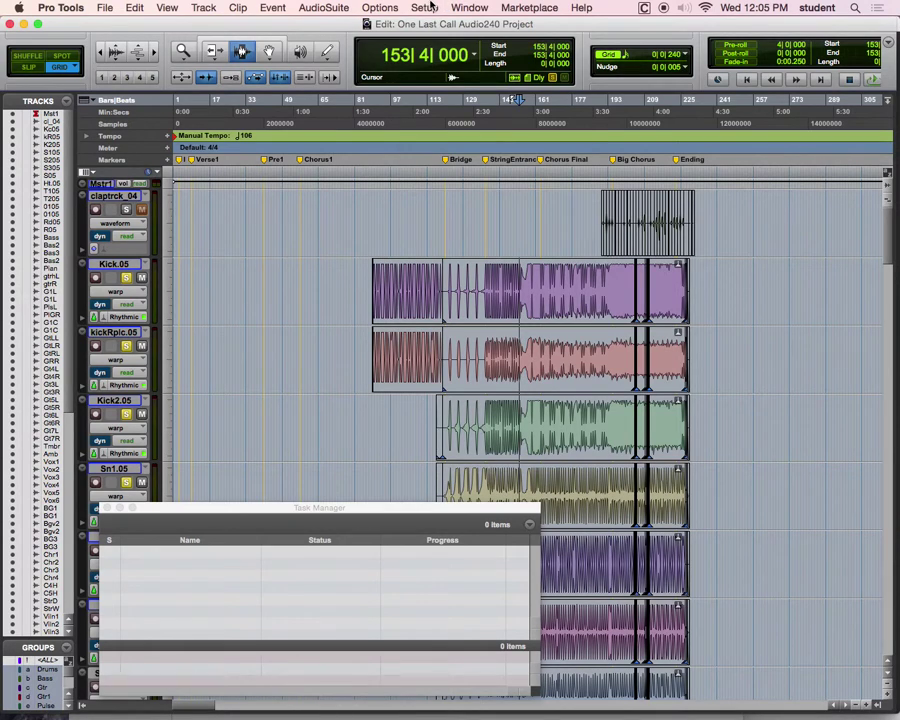
click(430, 8)
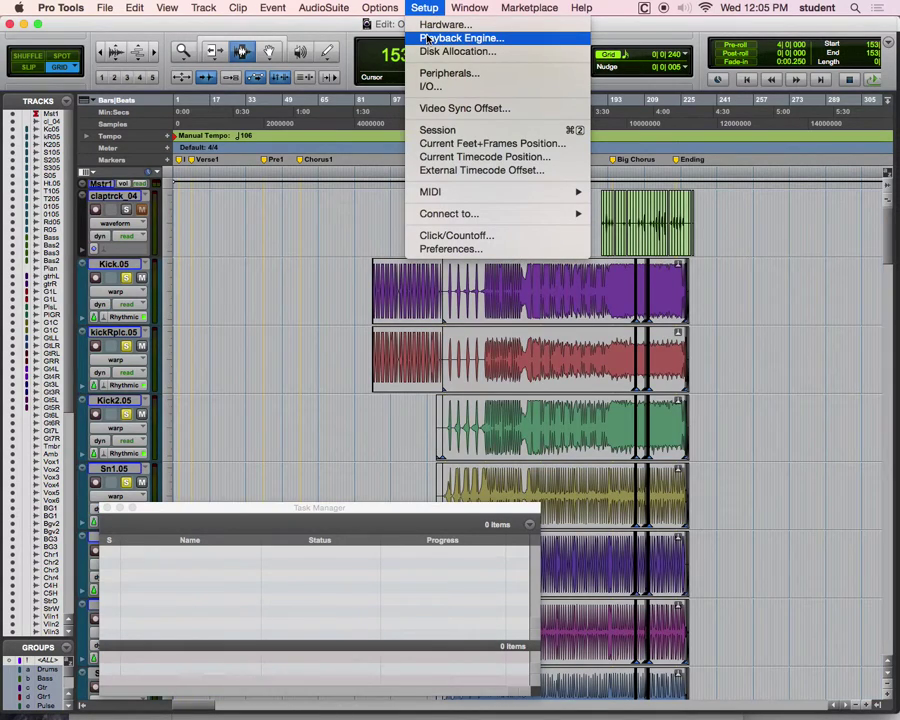
click(440, 38)
click(541, 318)
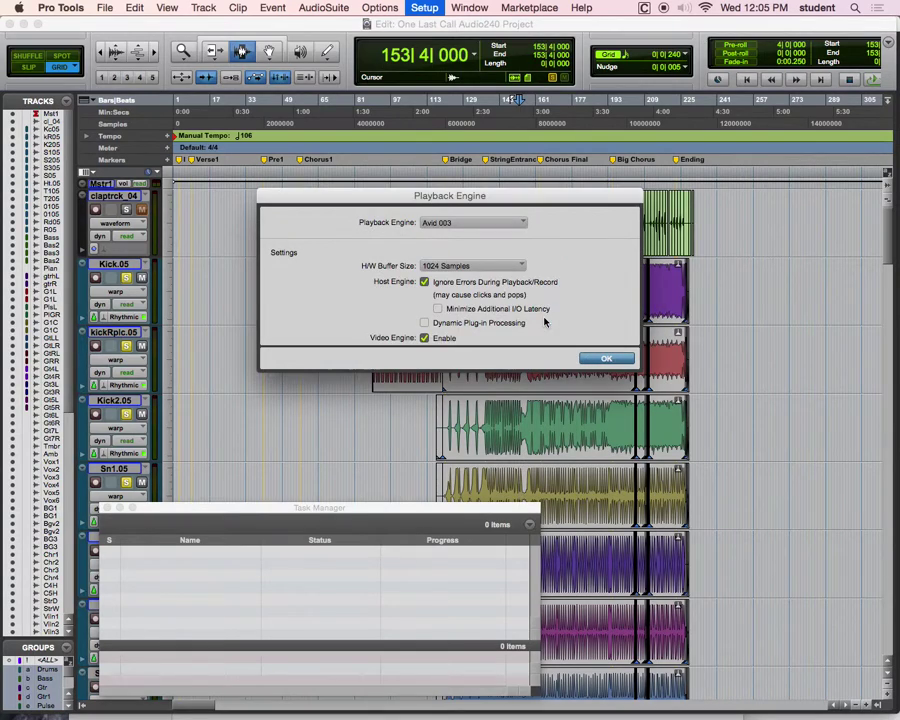
click(604, 359)
key(space)
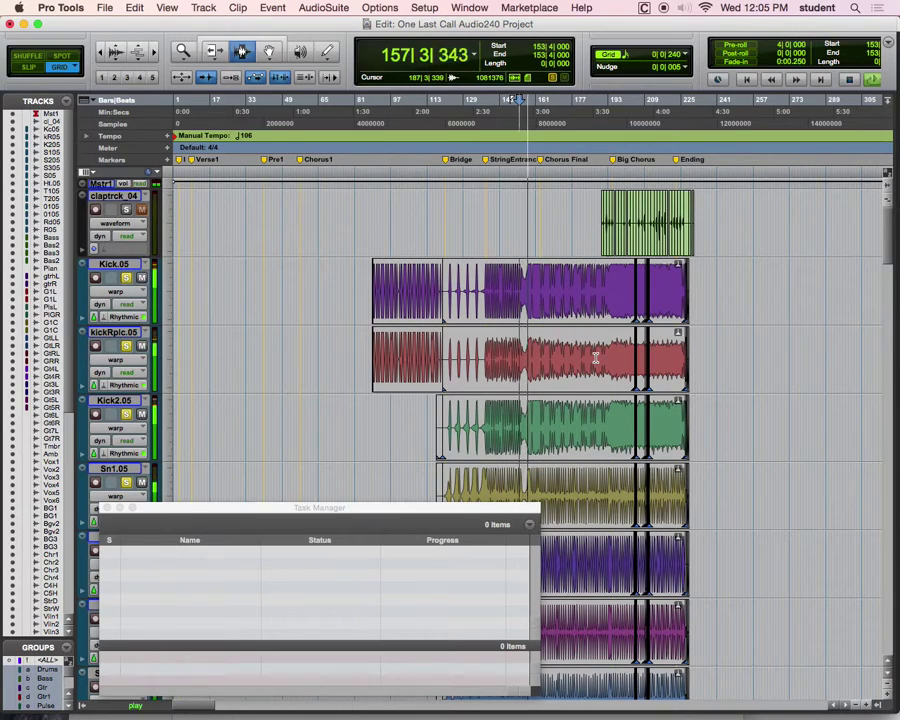
Restart playback from bar 139 at the String Entrance marker and zoom in there.
key(space)
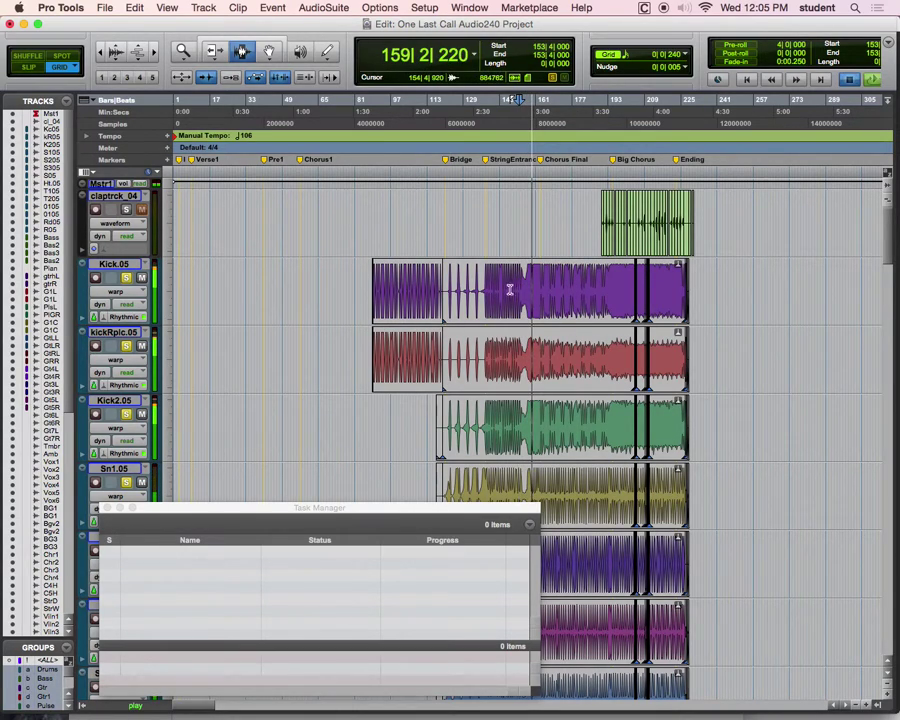
click(488, 100)
key(space)
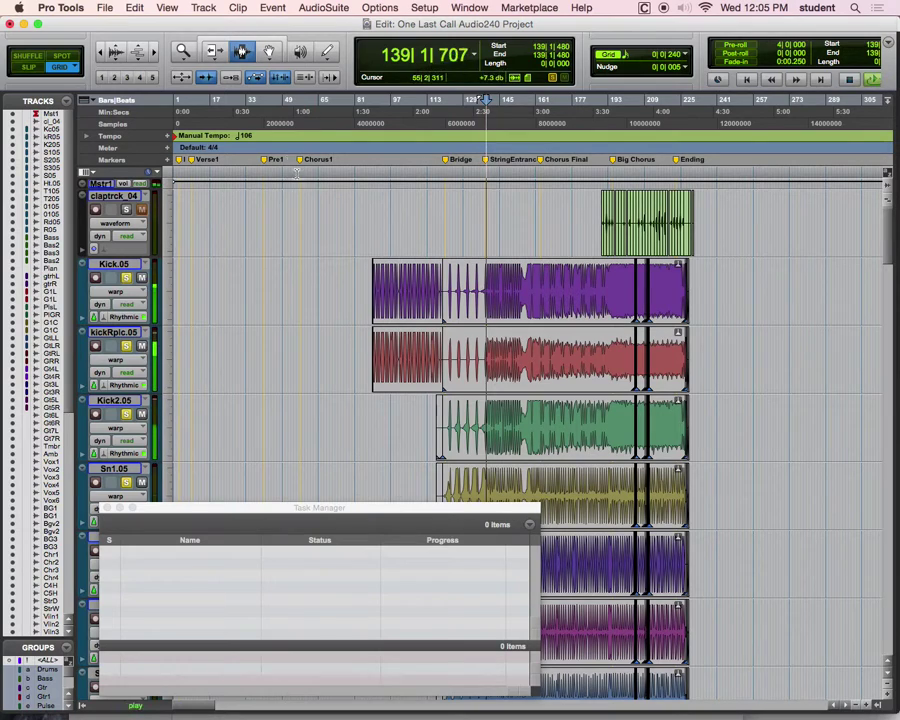
click(155, 52)
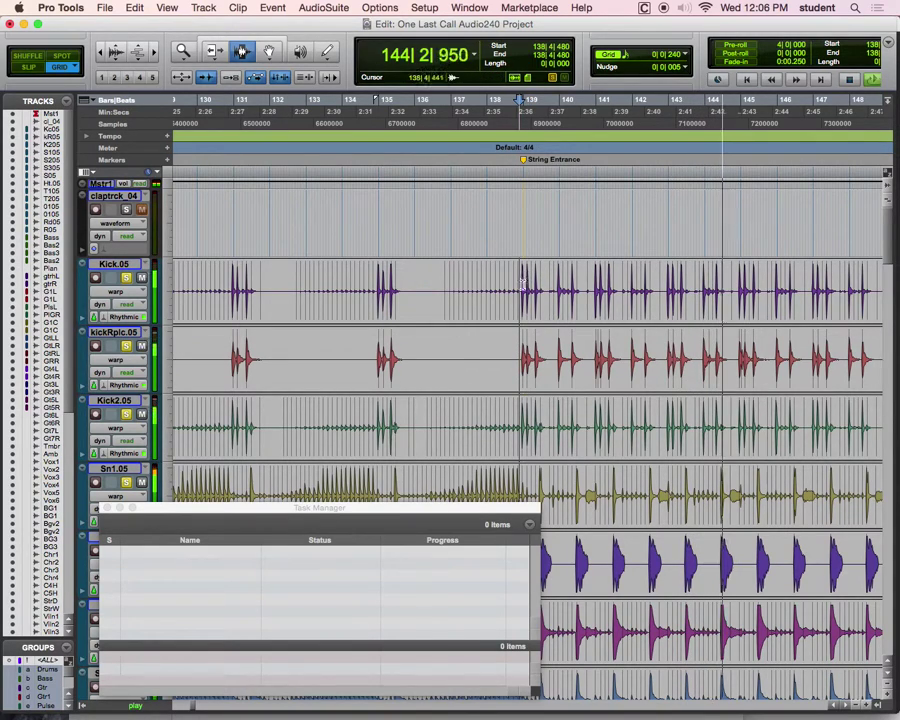
Set the grid to 1 bar and place the insertion point at 139|1|000 on String Entrance.
click(152, 53)
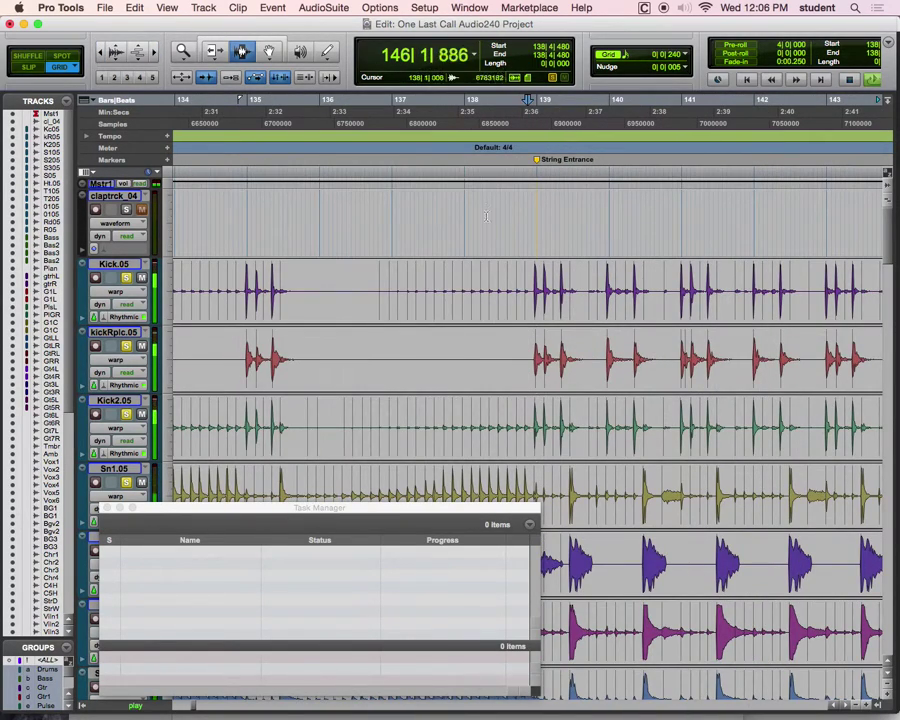
key(space)
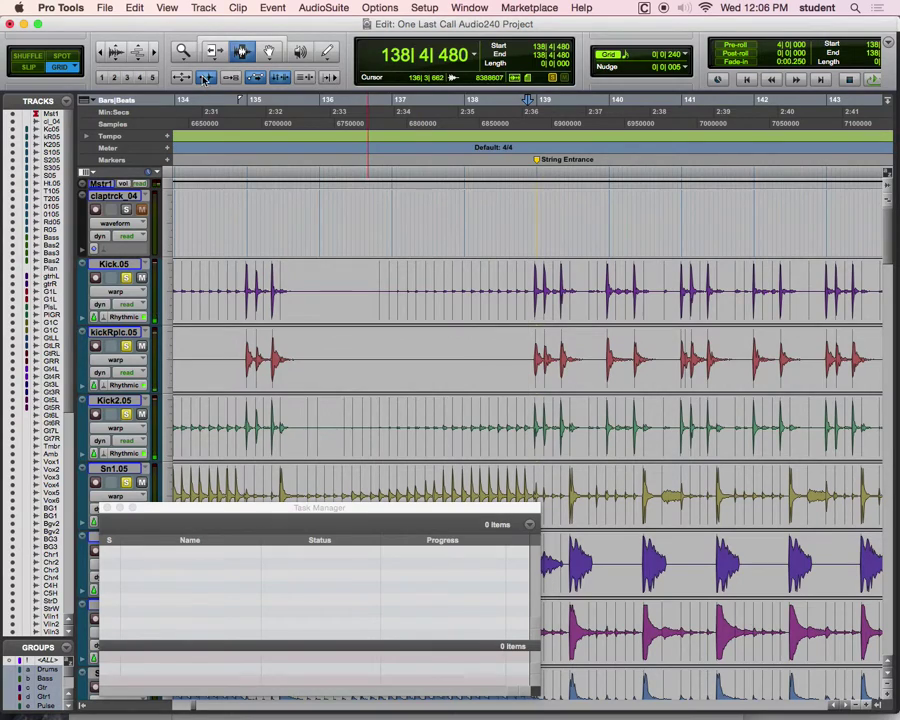
click(640, 55)
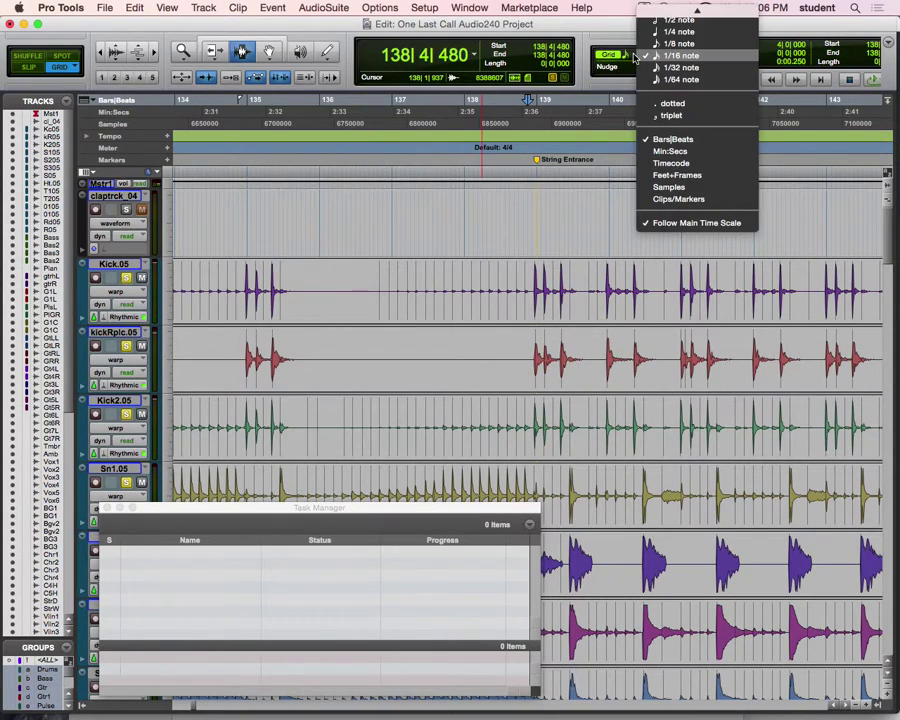
click(674, 15)
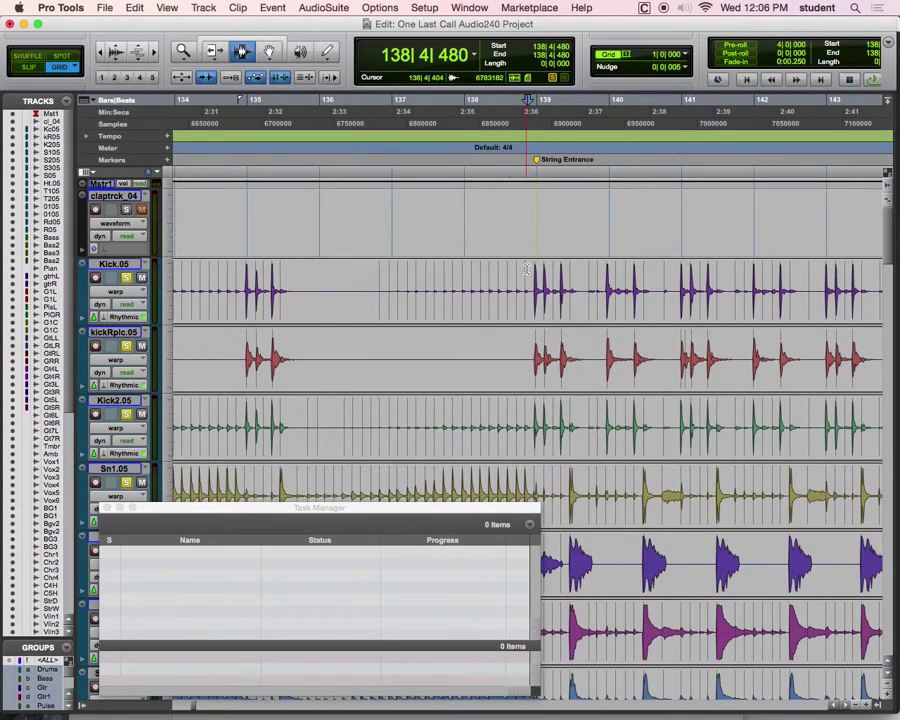
click(529, 275)
click(464, 267)
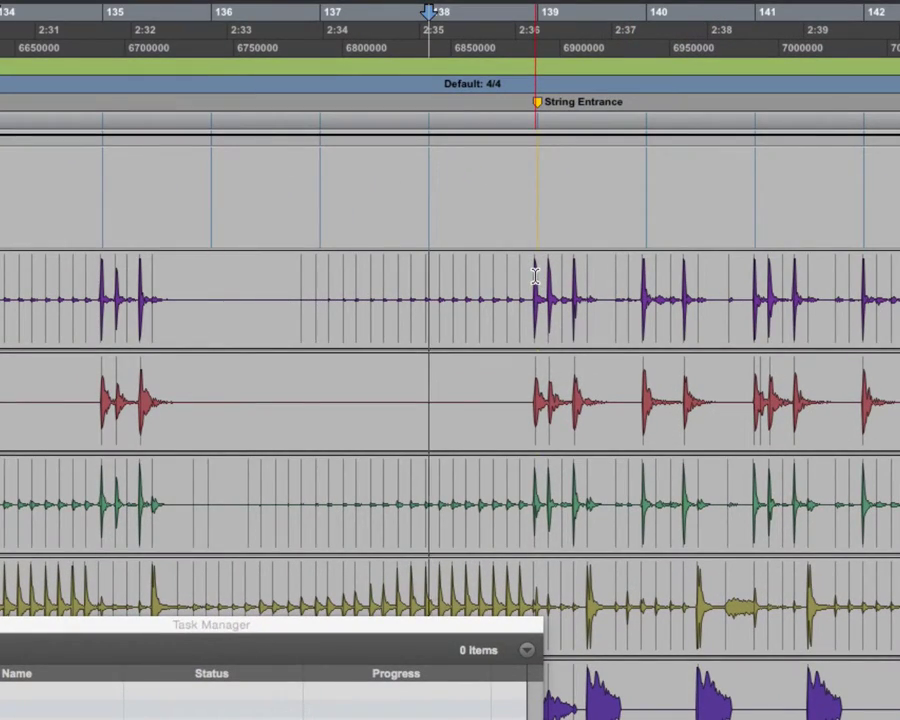
click(536, 275)
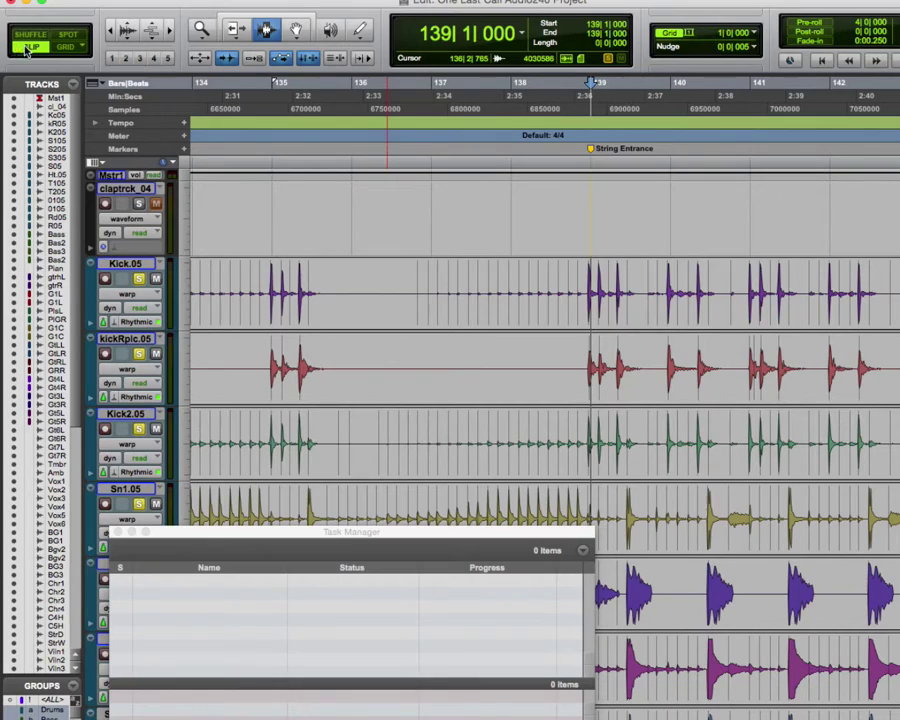
Select the drum tracks from 138|4|739 to 159|2|703, a length of 20|1|924.
click(586, 298)
drag(586, 298, 718, 455)
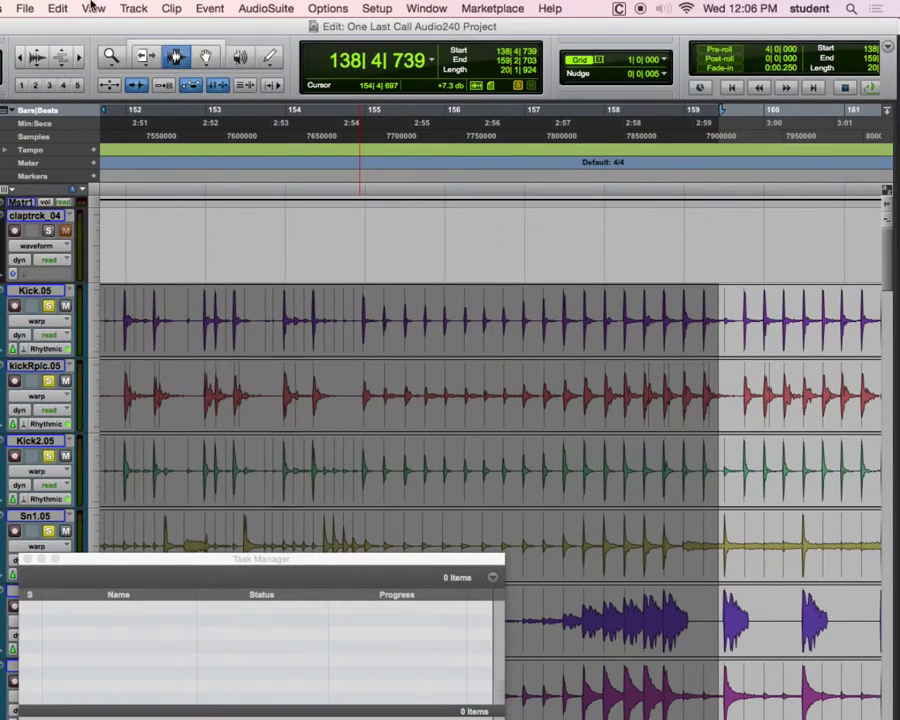
Open Event Operations on Quantize, showing Elastic Audio Events with a 1/16 note grid.
click(210, 9)
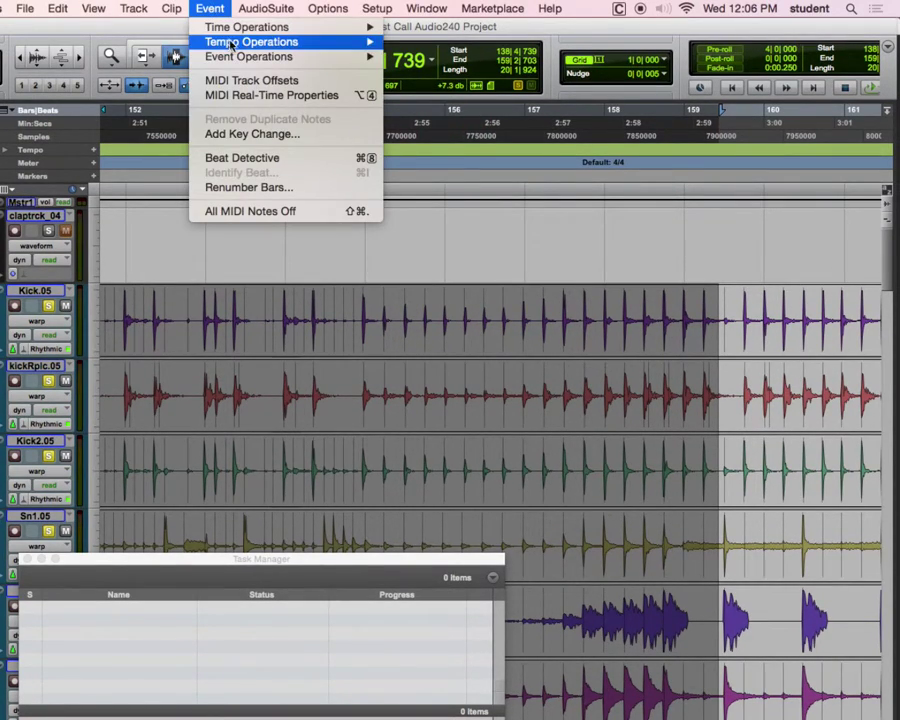
mouse_move(238, 57)
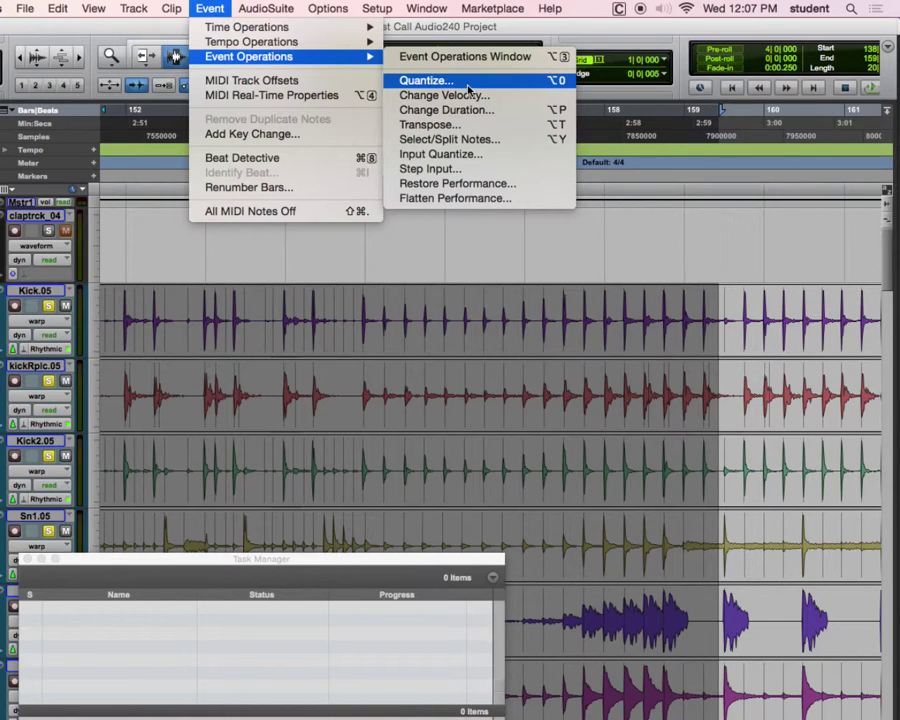
click(426, 80)
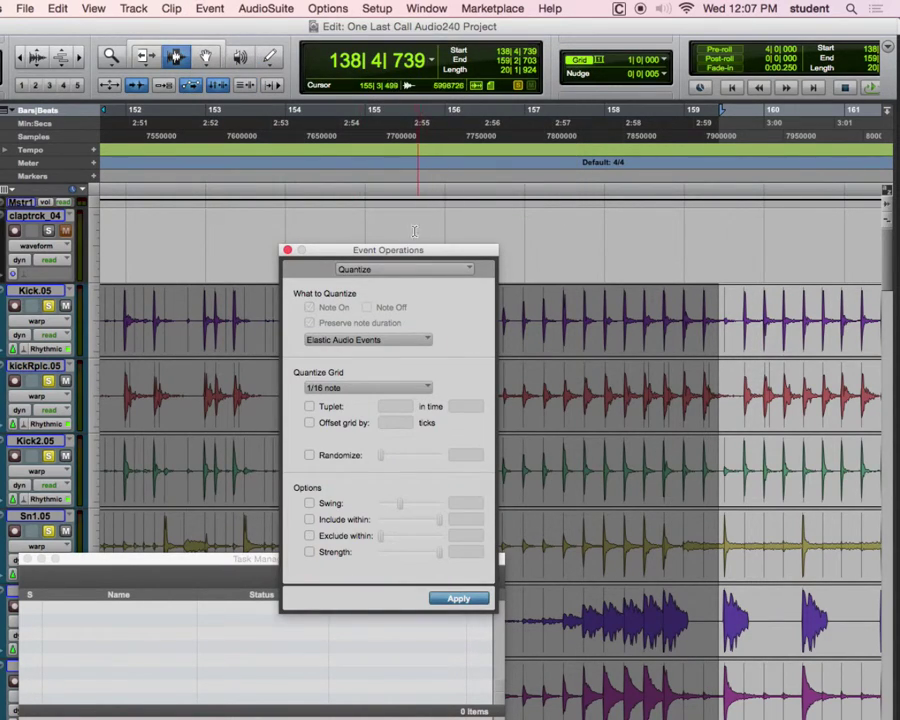
Keep Elastic Audio Events, change Quantize Grid from 1/16 to 1/8 note, and park the window top right.
drag(405, 258, 373, 126)
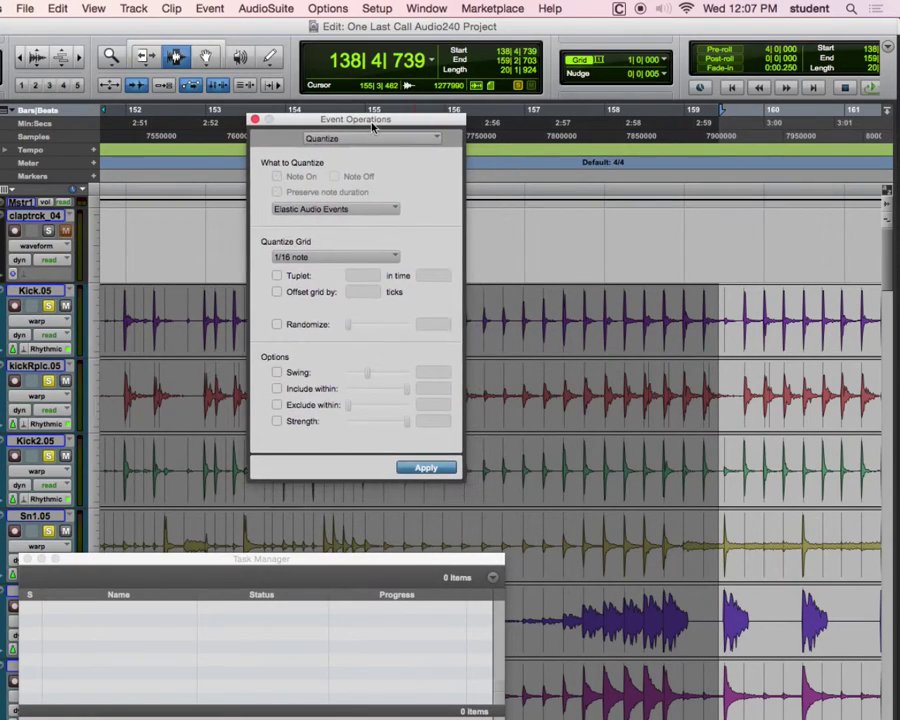
click(318, 210)
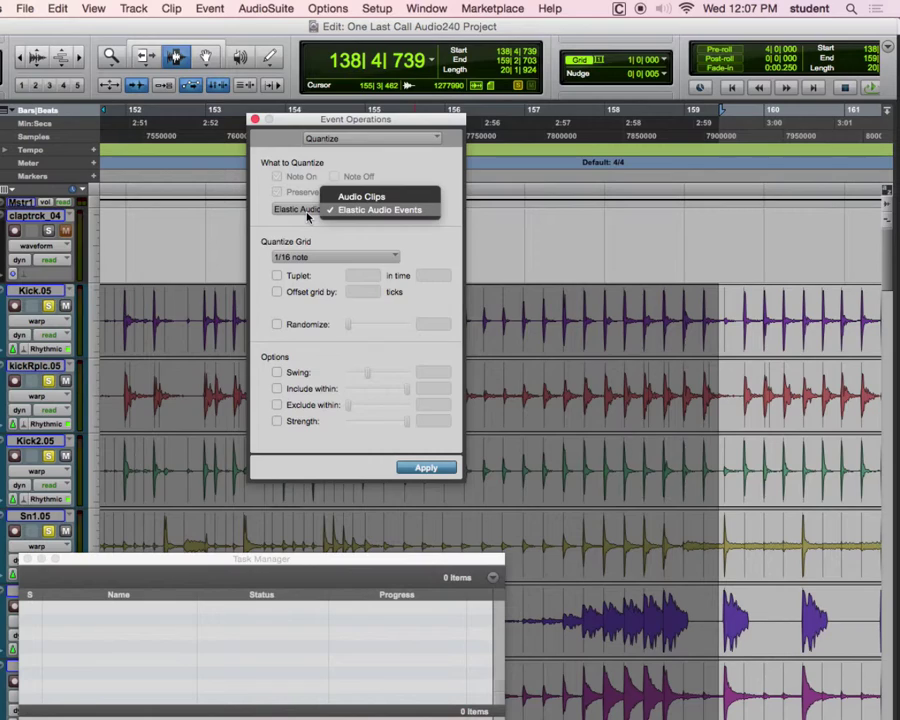
click(305, 223)
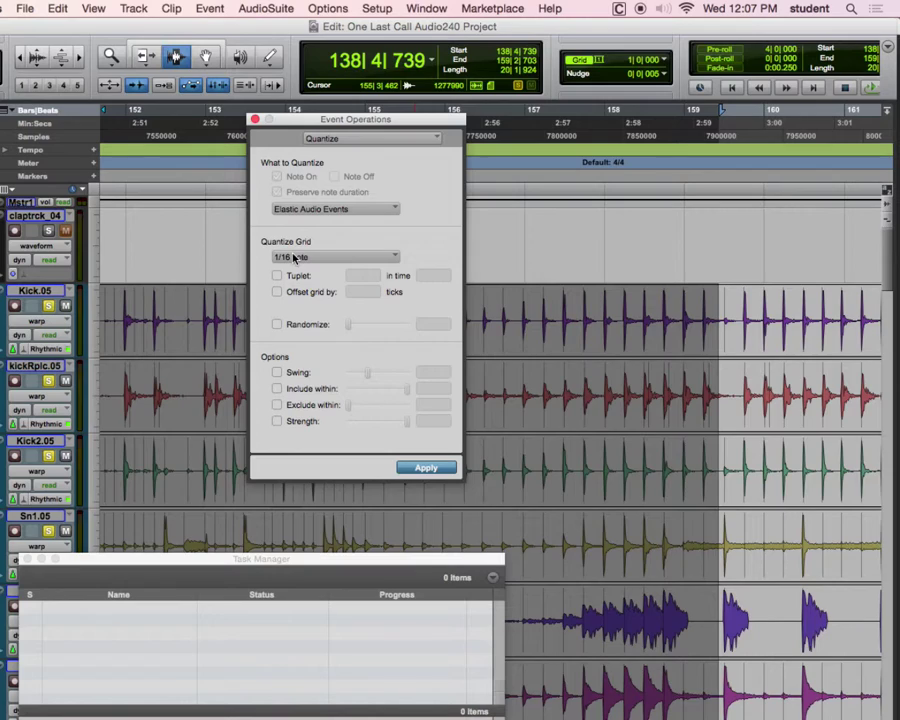
click(293, 257)
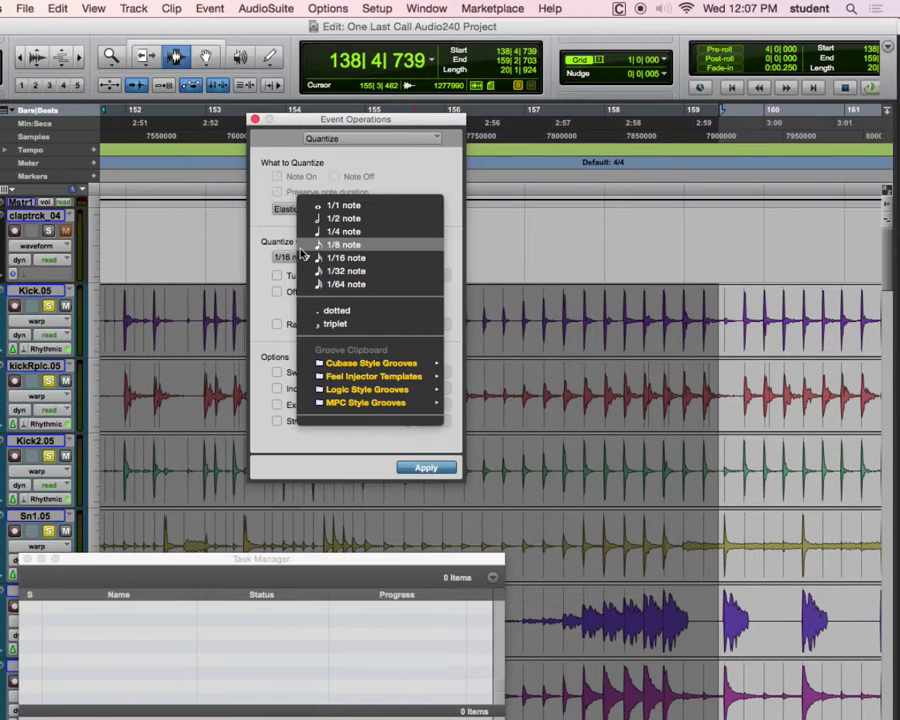
click(300, 248)
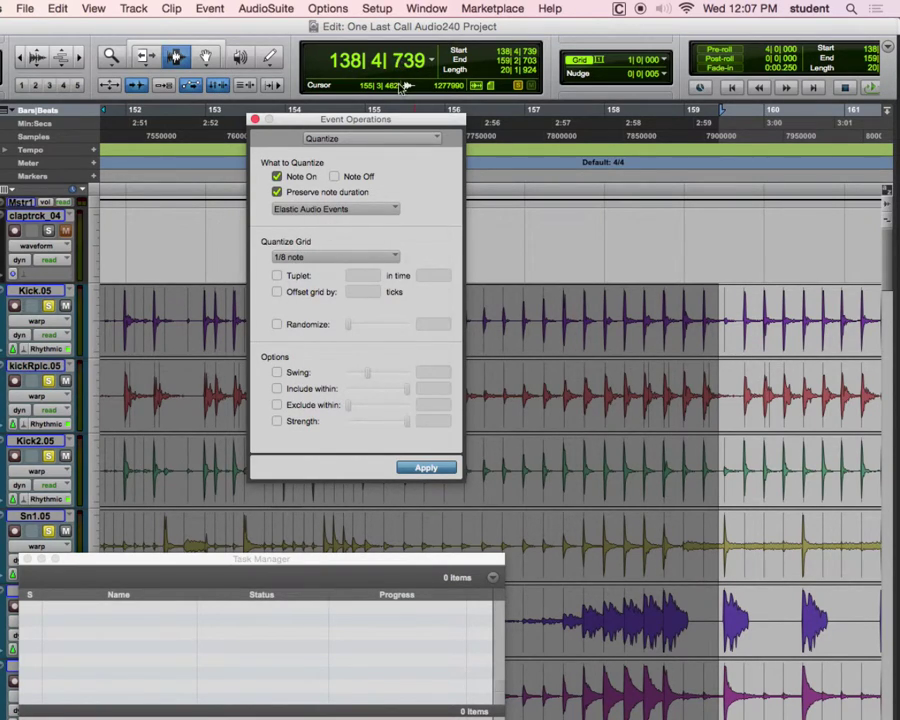
drag(378, 122, 775, 6)
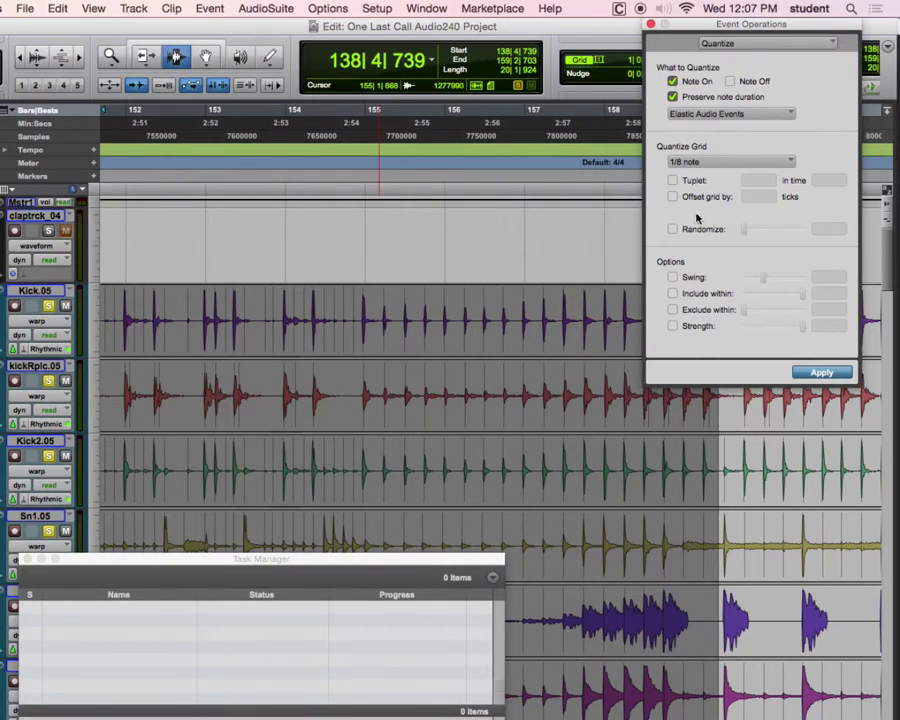
click(33, 57)
Dismiss the Task Manager and apply the 1/8-note quantize to the drums from the String Entrance.
click(33, 57)
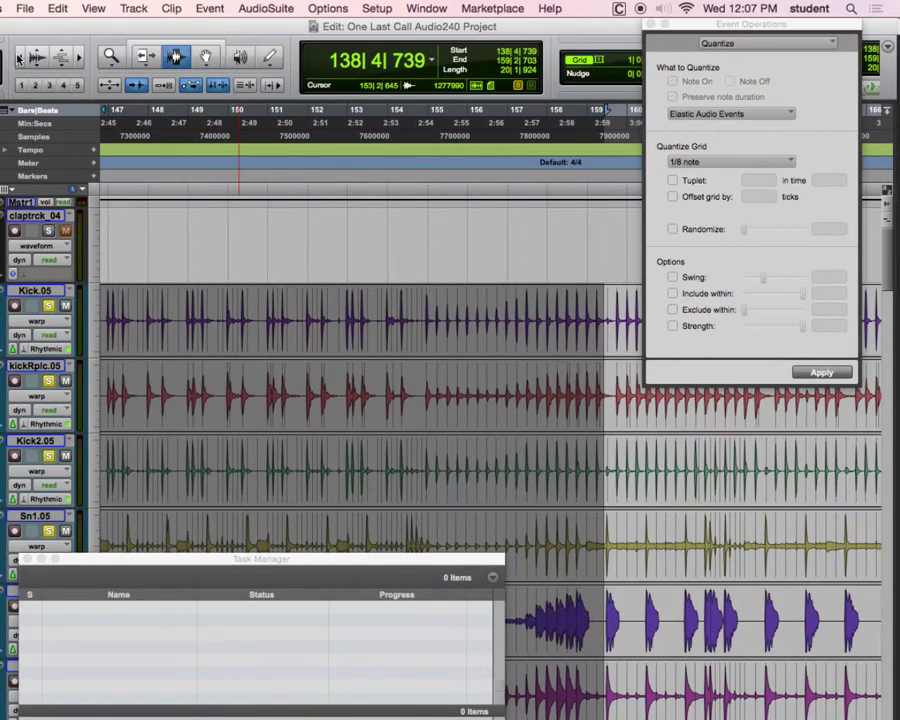
click(28, 558)
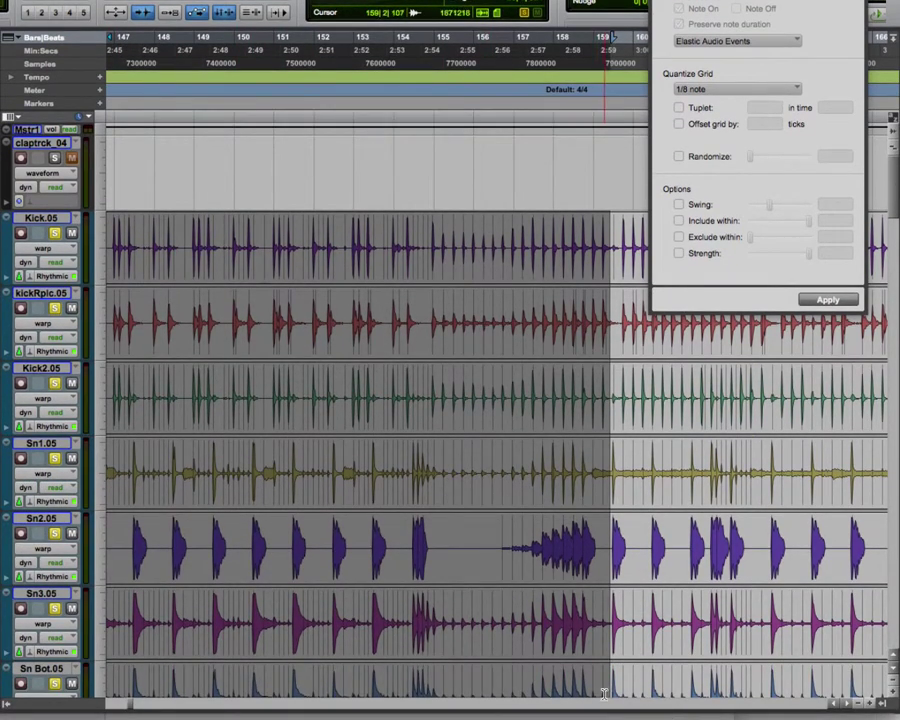
scroll(828, 380, left, 5)
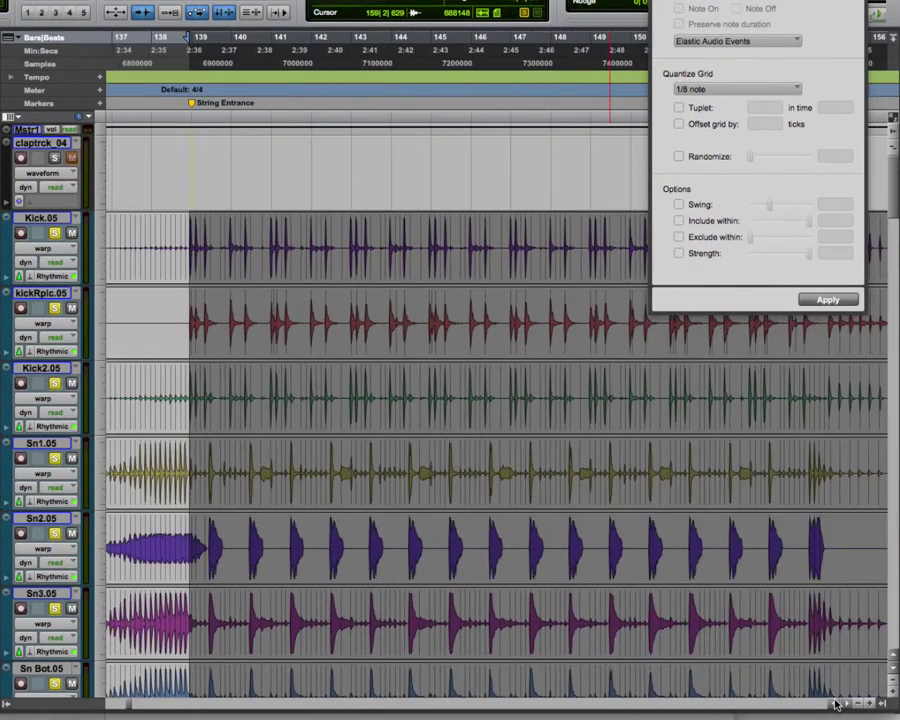
click(808, 298)
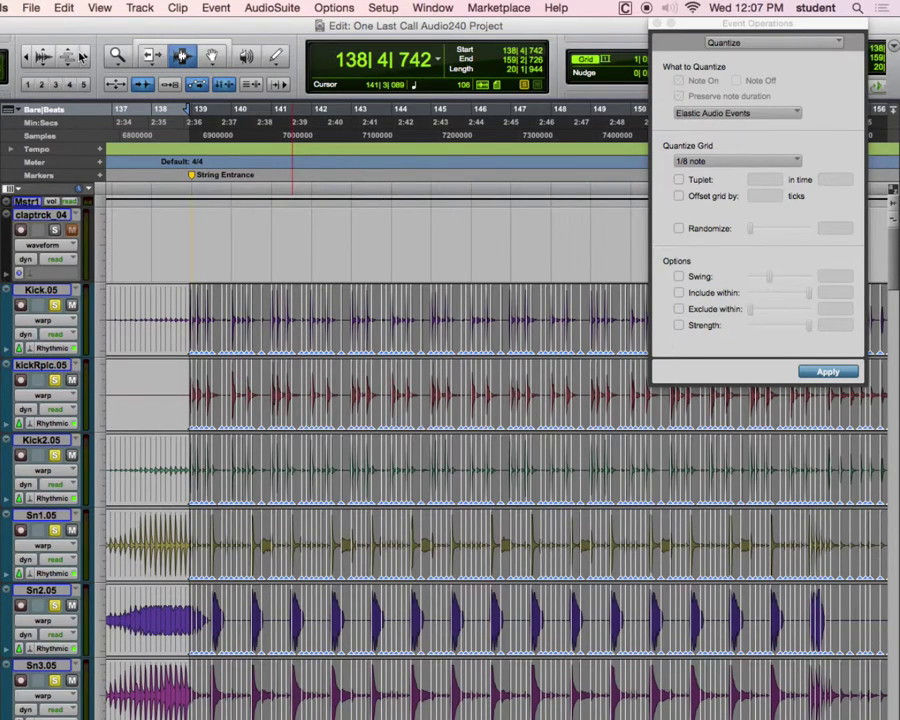
Zoom in and scroll to inspect the new eighth-note warp markers from bar 139.
click(84, 57)
click(84, 57)
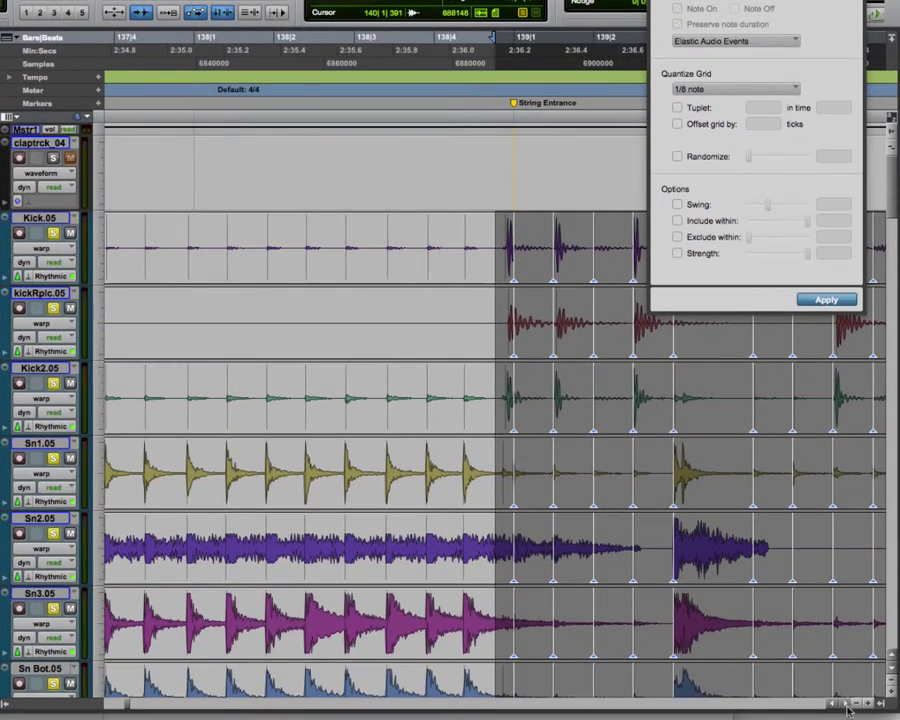
click(845, 719)
click(845, 706)
click(845, 706)
click(845, 706)
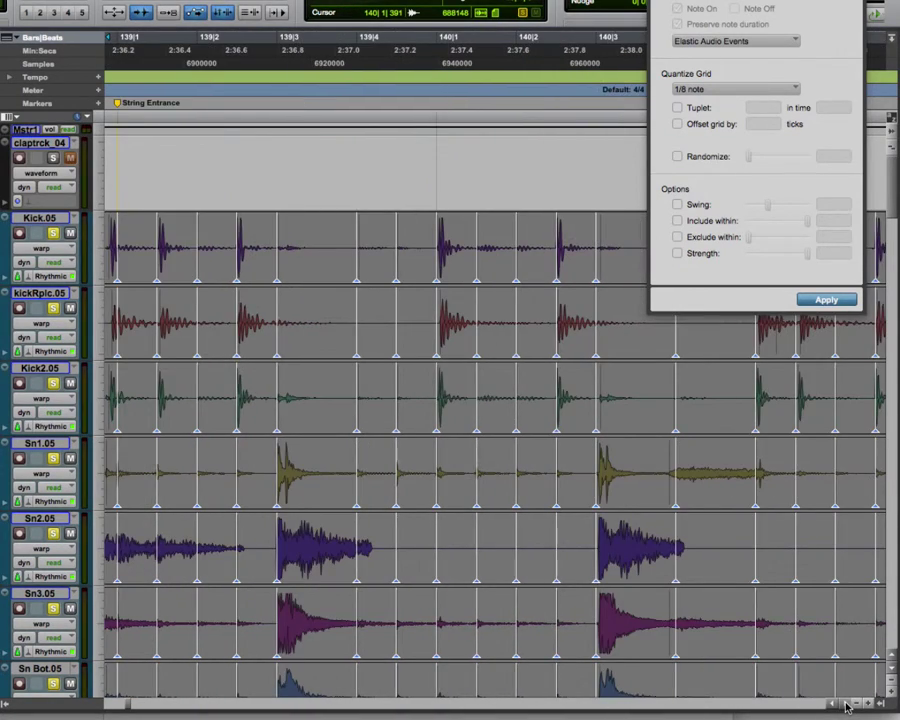
click(833, 706)
click(833, 706)
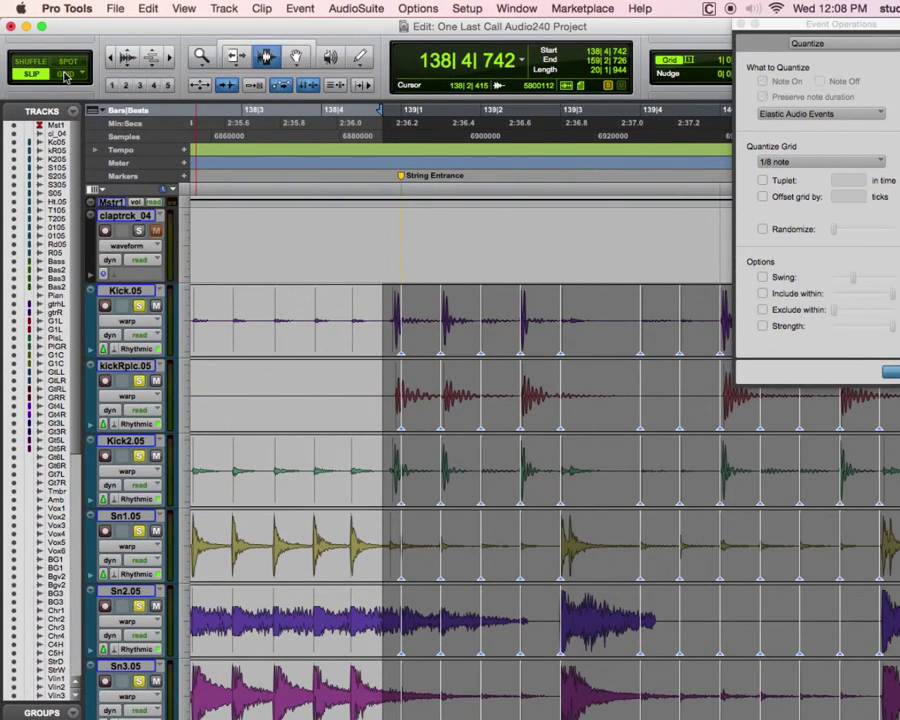
In Slip mode, pull the bar 139 downbeat warp markers earlier onto the beat.
click(65, 75)
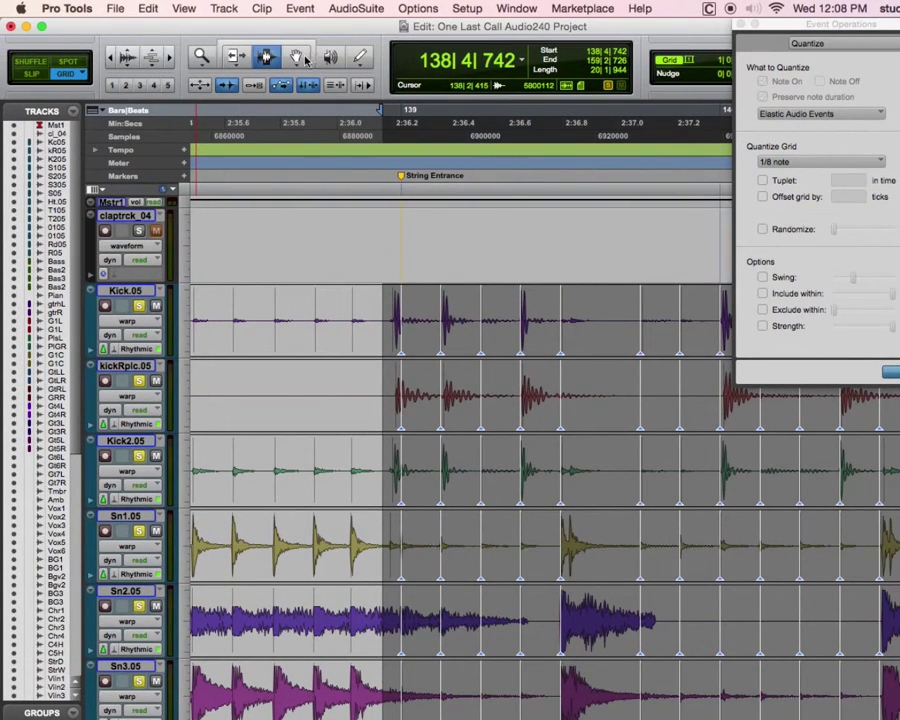
click(305, 58)
click(46, 74)
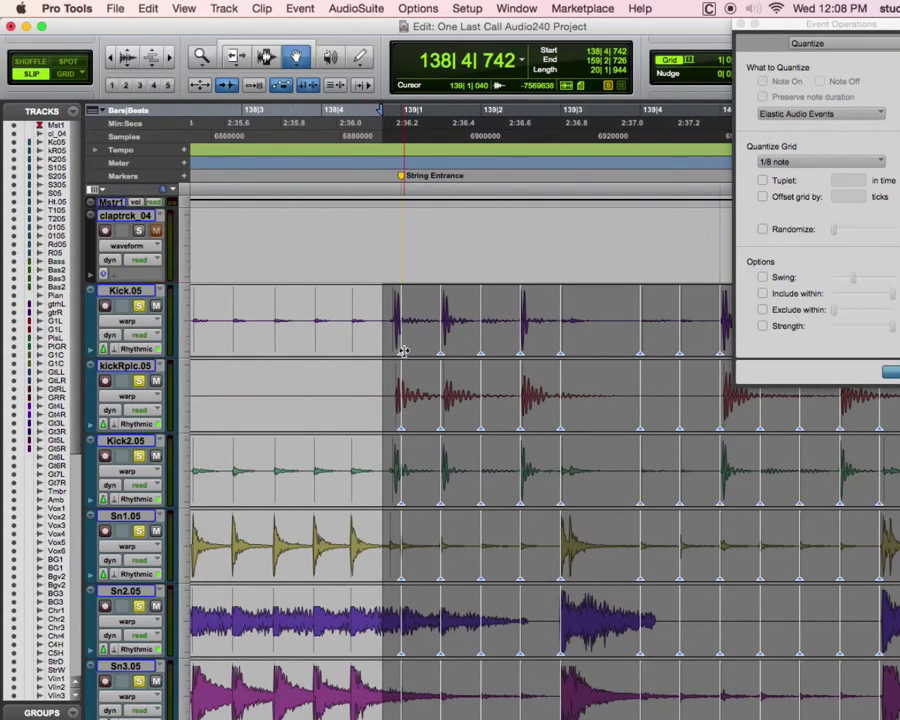
drag(400, 350, 391, 351)
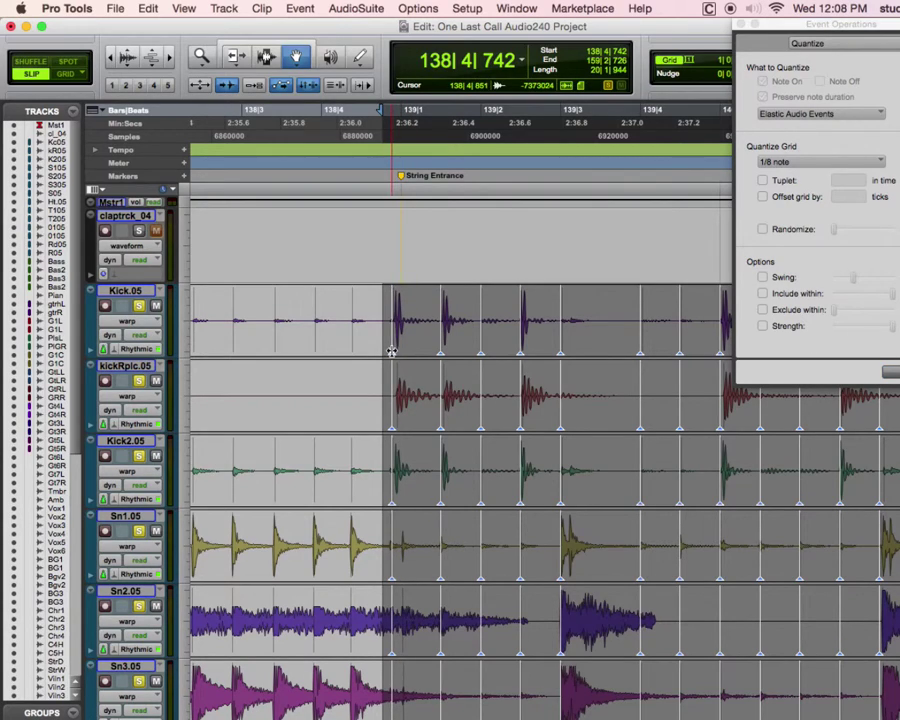
Fine-tune the clip positions at 139|1|000, then play the drums back from bar 139.
click(64, 75)
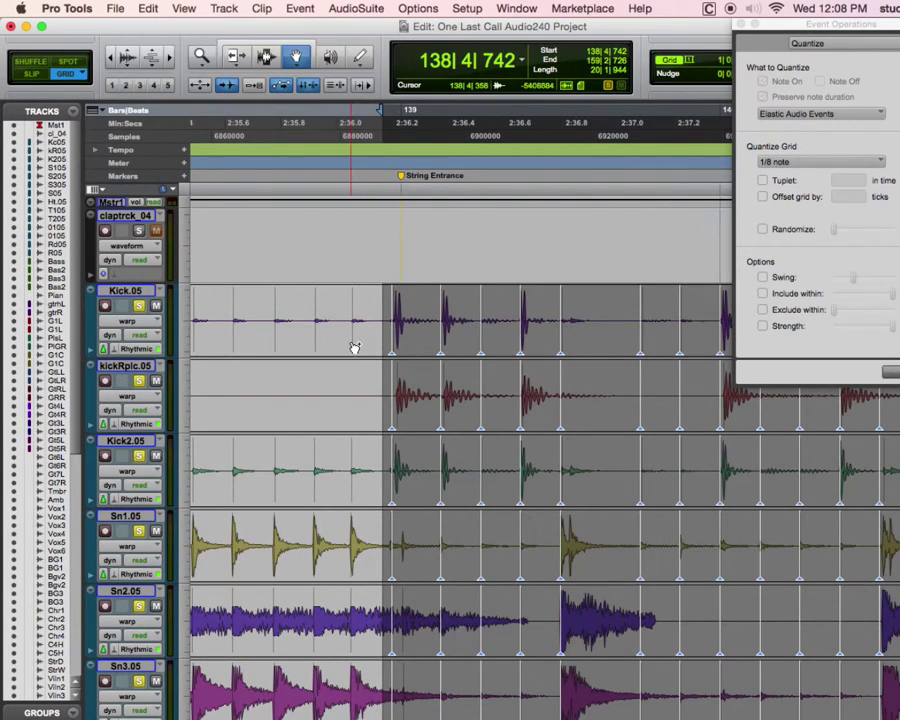
key(plus)
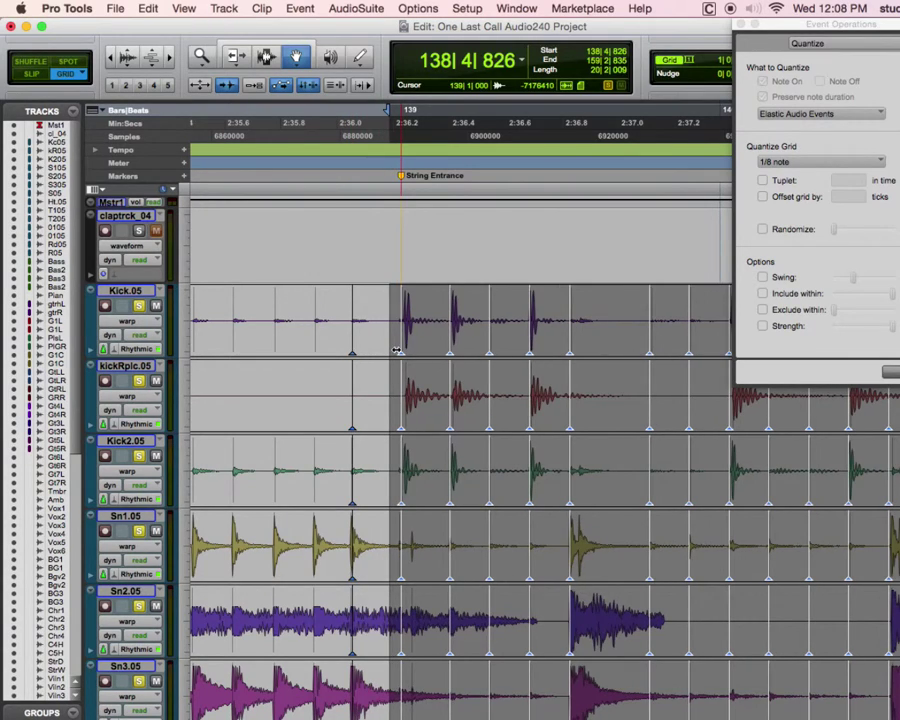
key(minus)
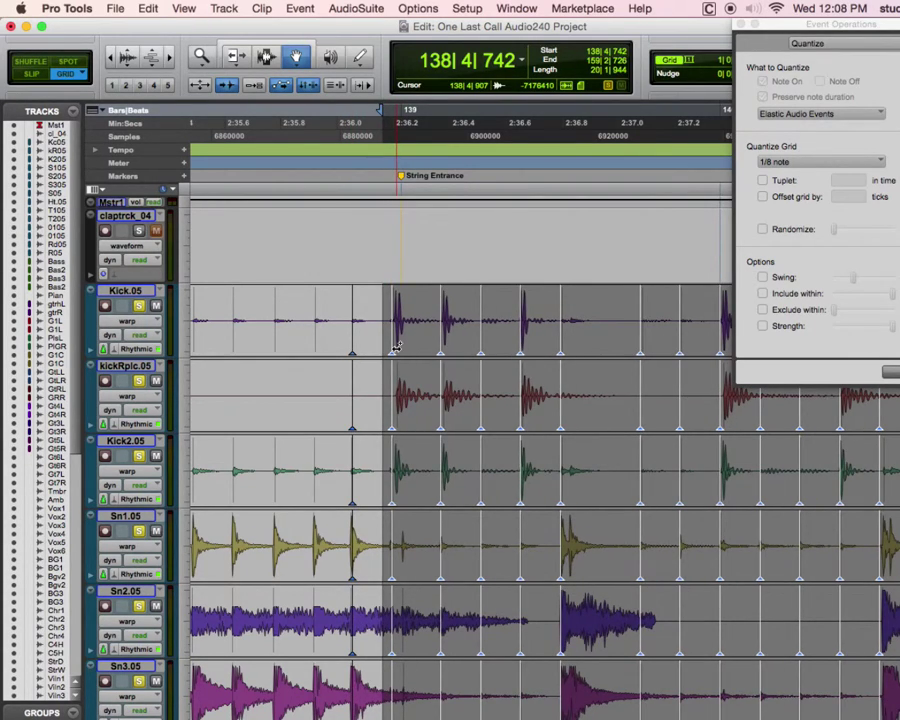
click(388, 165)
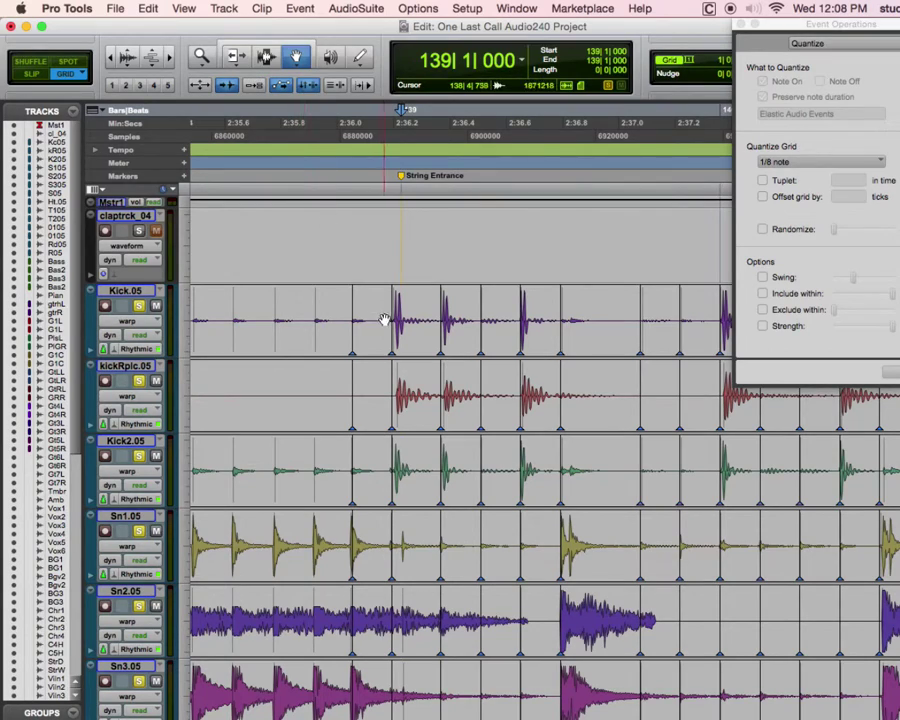
key(super+z)
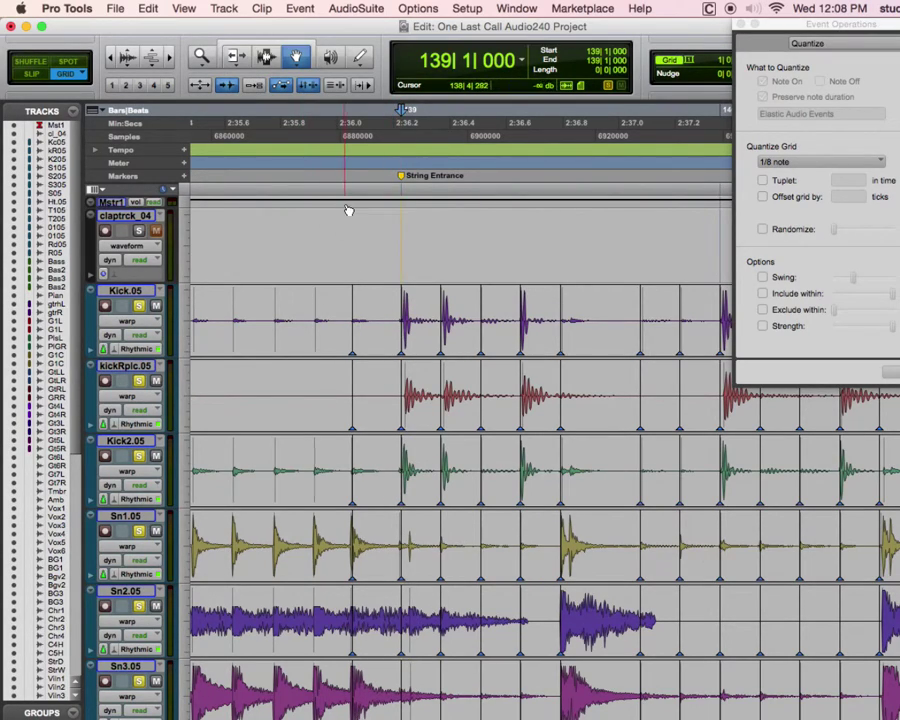
key(space)
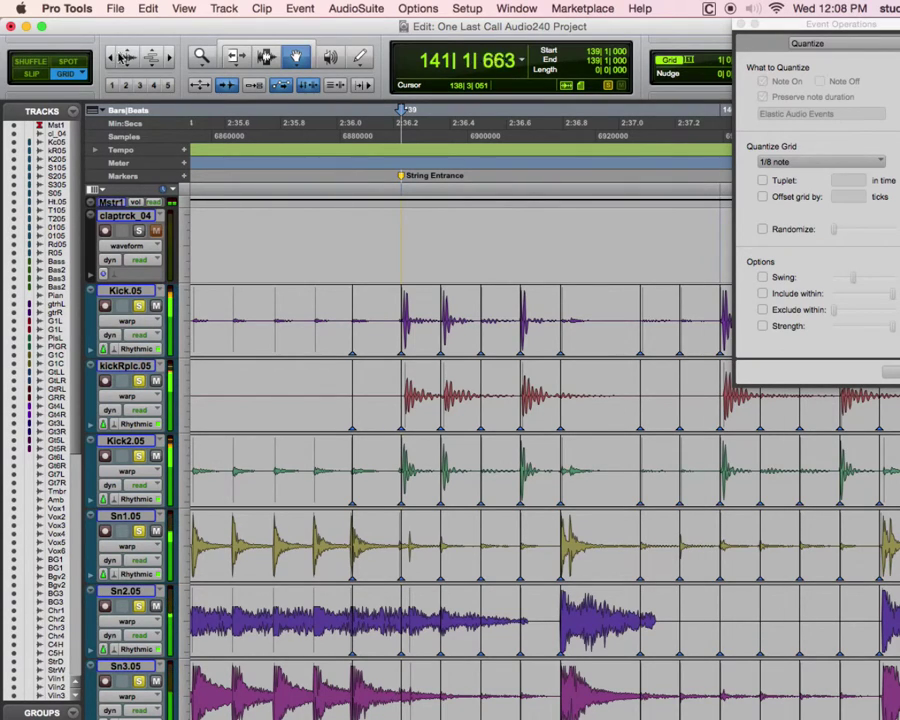
key(super+bracketleft)
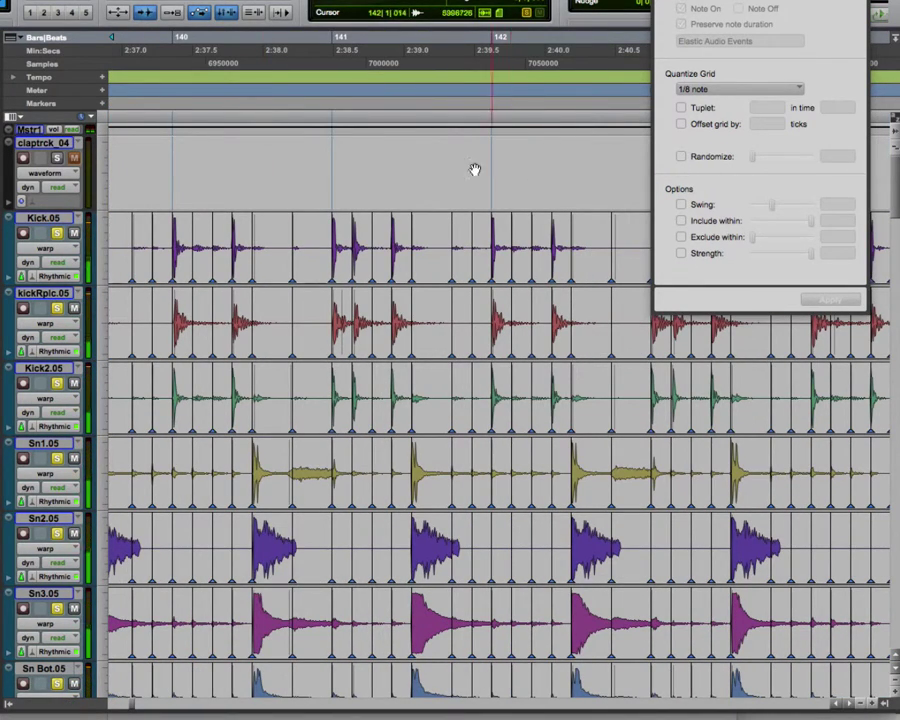
Audition the quantized kicks and snares from bar 141, then from bar 142.
click(335, 212)
key(space)
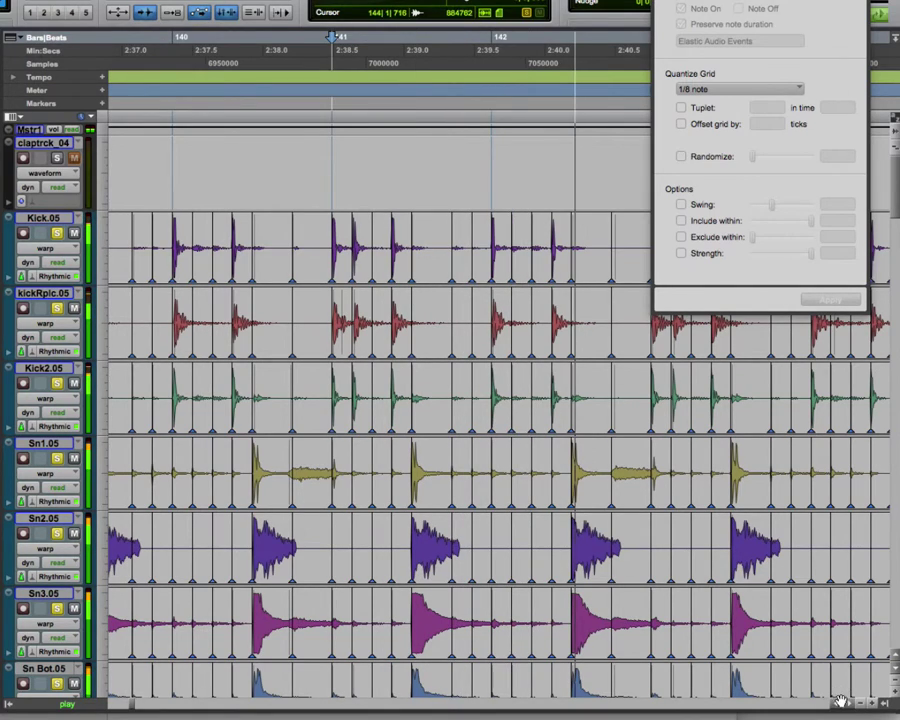
key(space)
key(space)
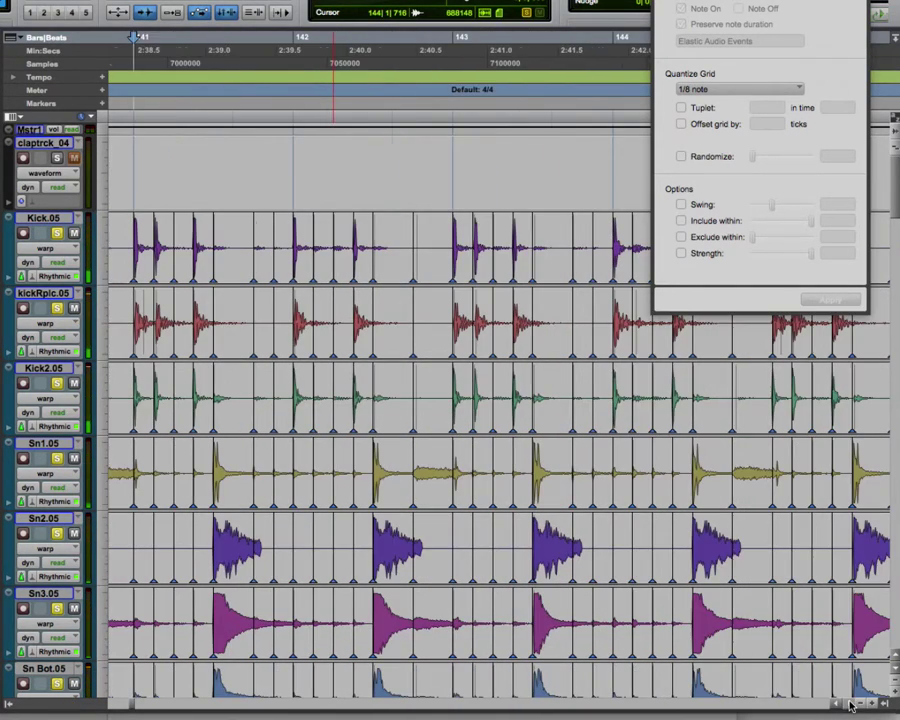
click(293, 96)
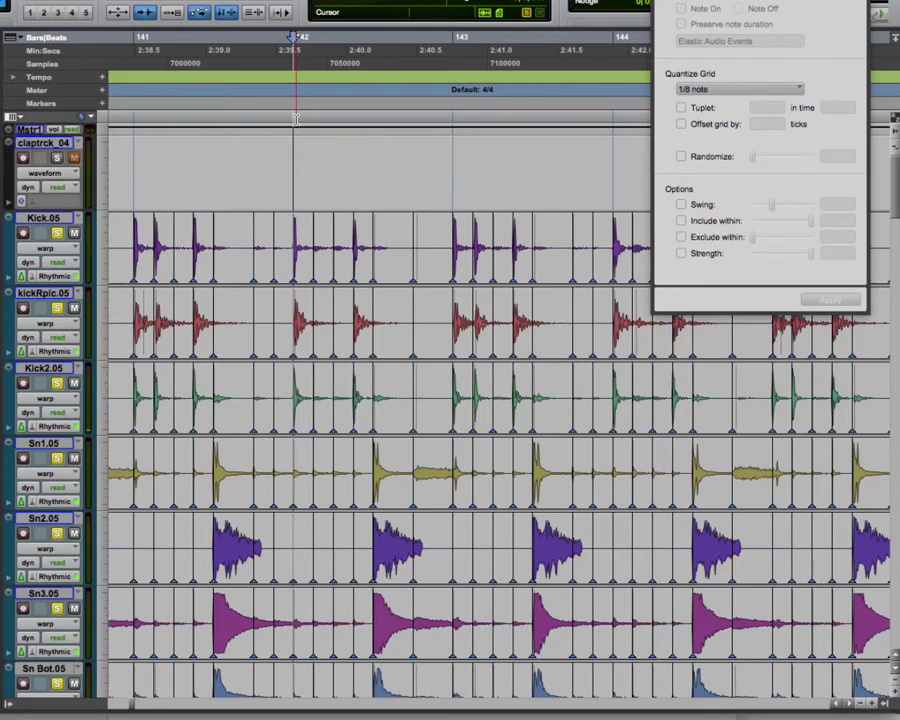
key(space)
key(space)
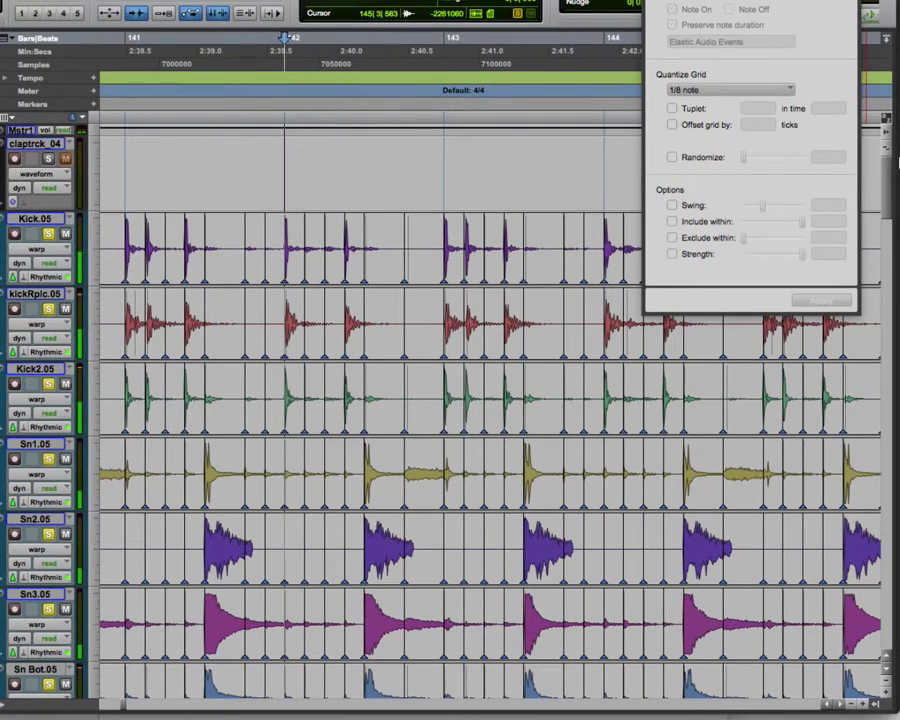
Move the insertion to bar 143 and scroll down to the Hat, Tom and OH tracks.
drag(885, 176, 885, 145)
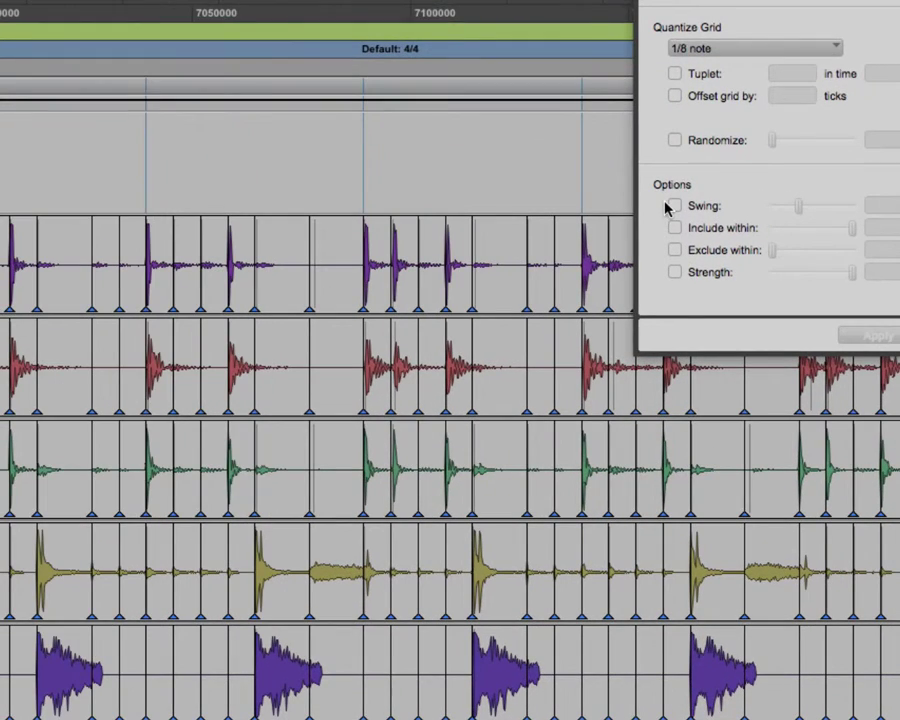
click(363, 54)
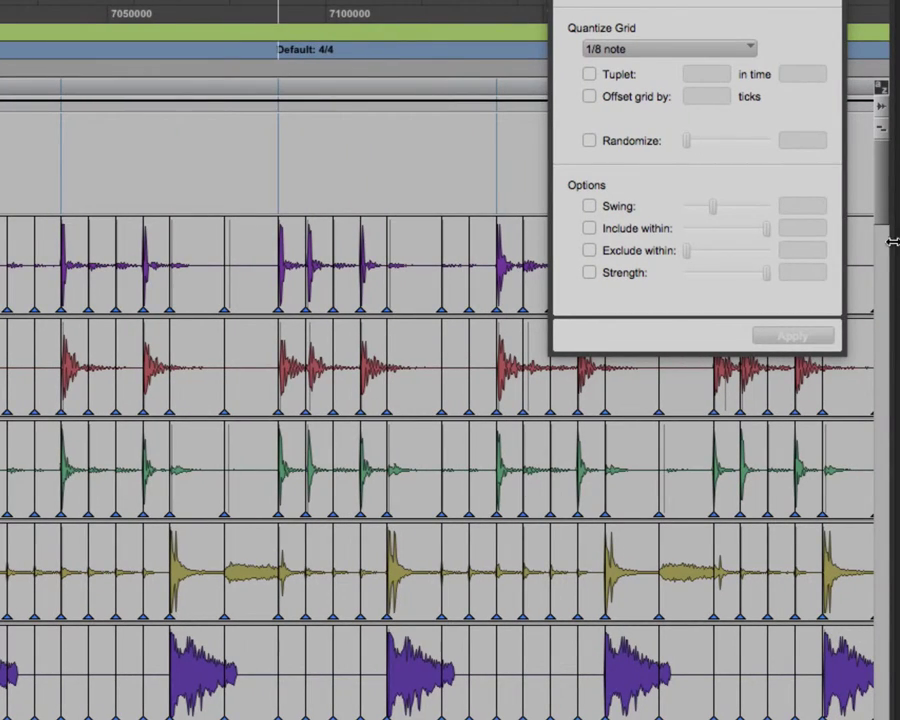
drag(876, 220, 856, 305)
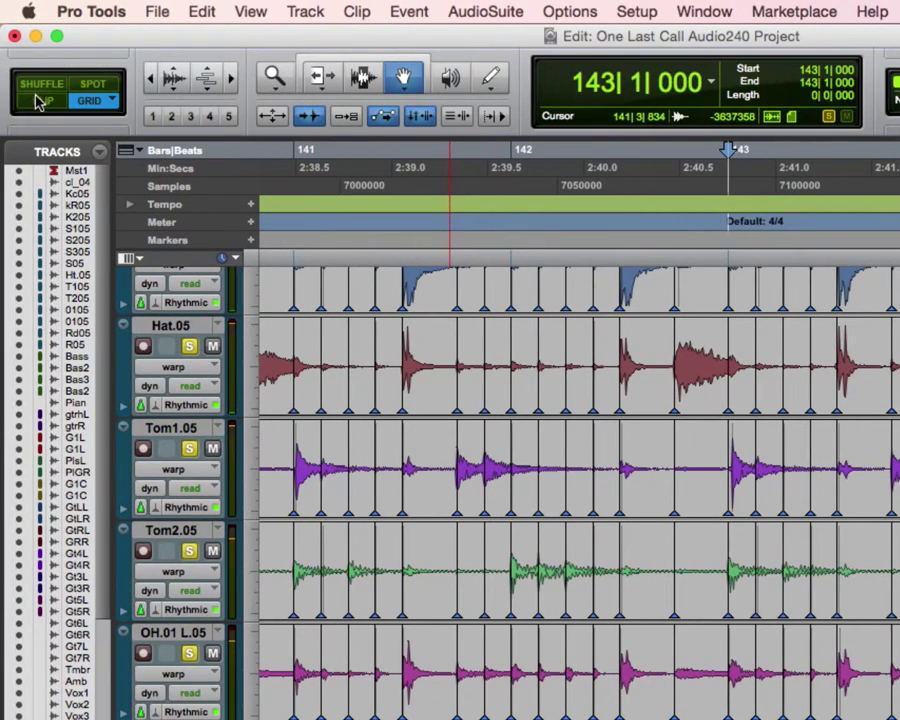
Add a warp marker on the late Tom1 hit at bar 143 and drag it onto the beat.
click(228, 87)
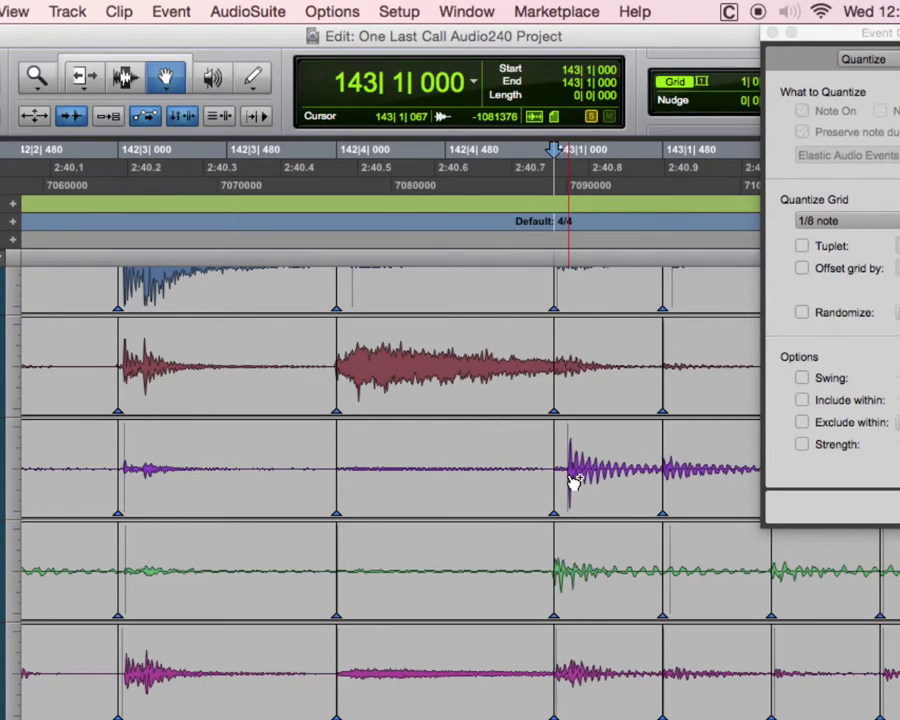
click(567, 476)
drag(567, 476, 548, 474)
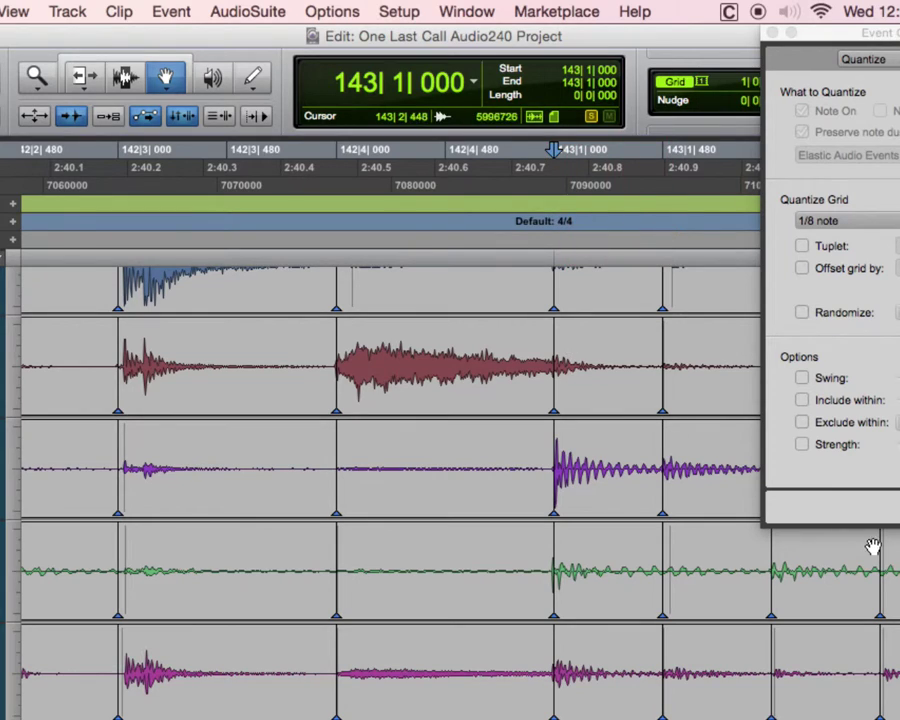
key(space)
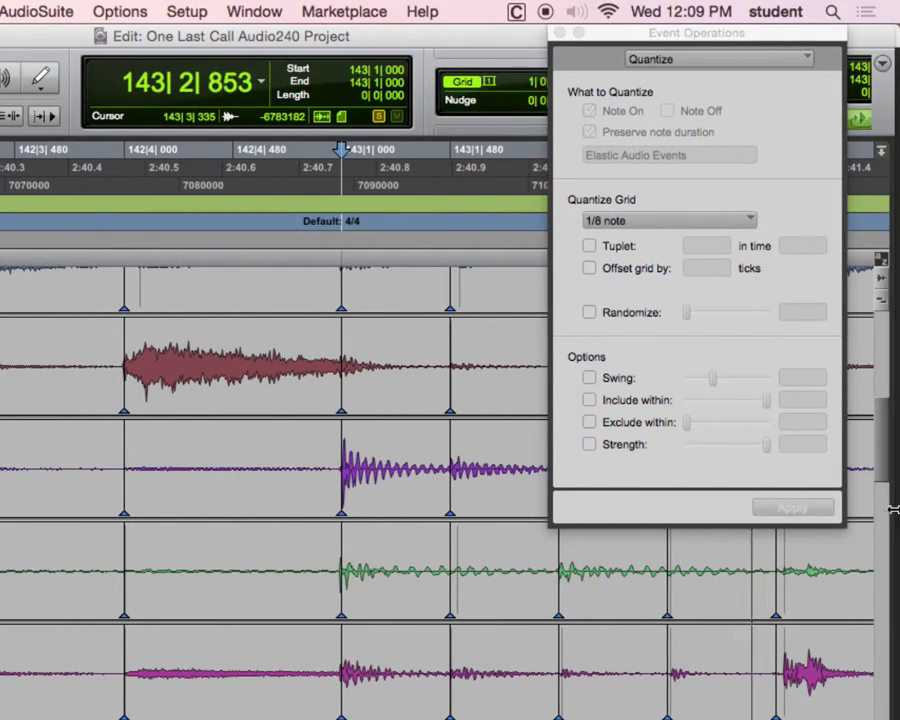
Trim the drum clip starts at bar 143 slightly earlier and loop-audition from 142|4|552.
drag(886, 454, 895, 358)
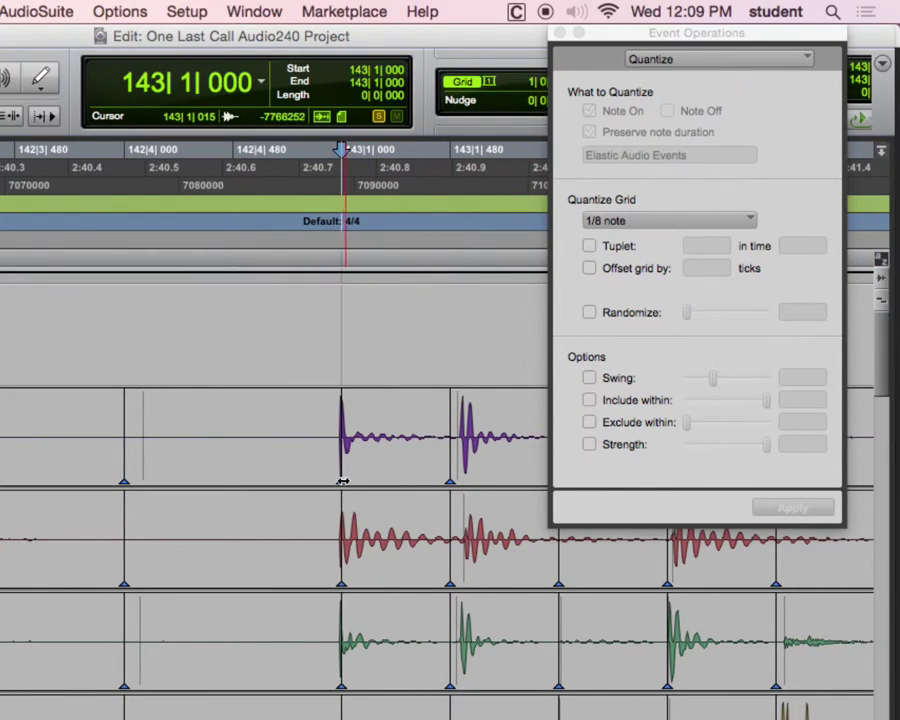
mouse_move(343, 482)
mouse_down()
mouse_move(363, 482)
mouse_move(344, 481)
mouse_up()
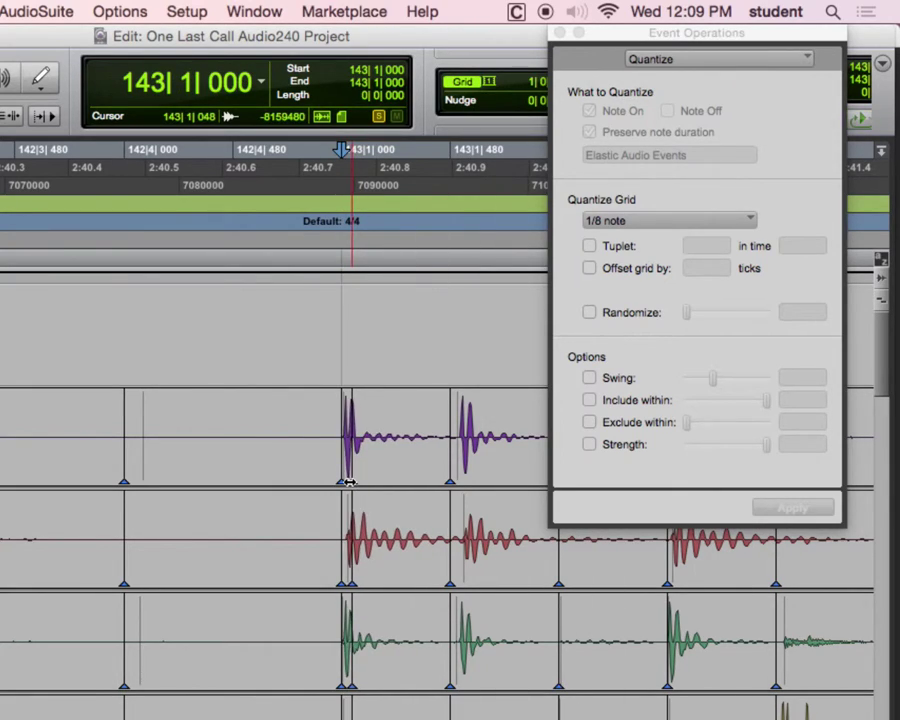
key(space)
key(space)
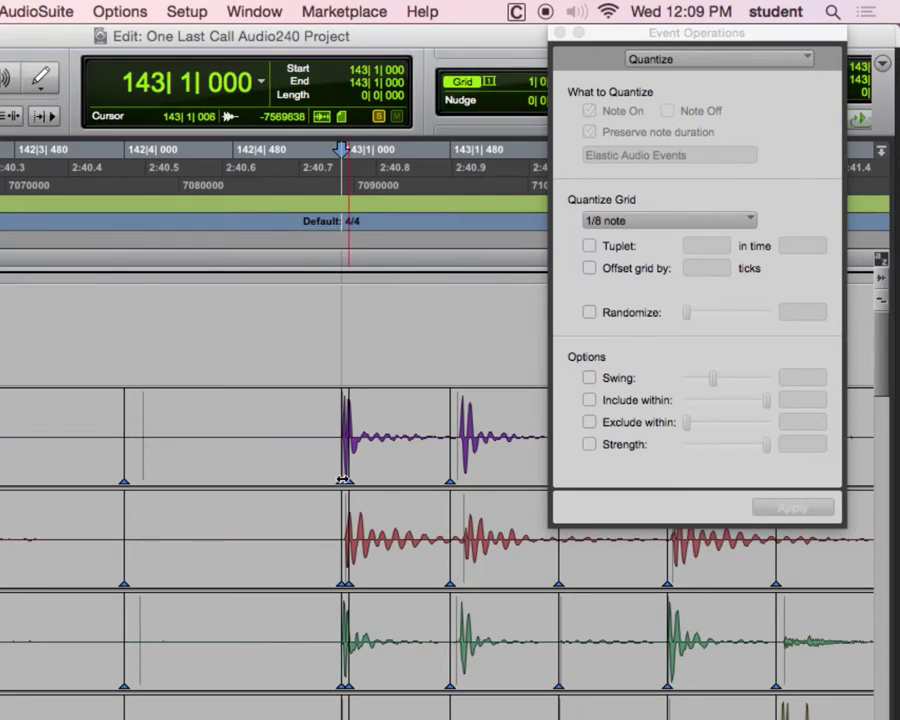
drag(340, 481, 336, 481)
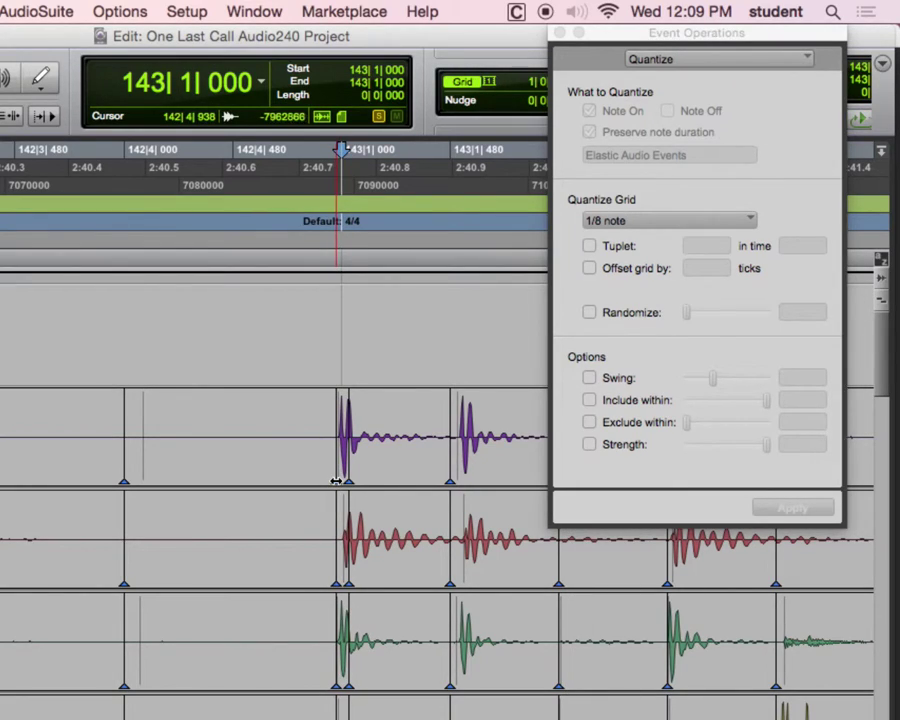
key(space)
key(space)
key(space)
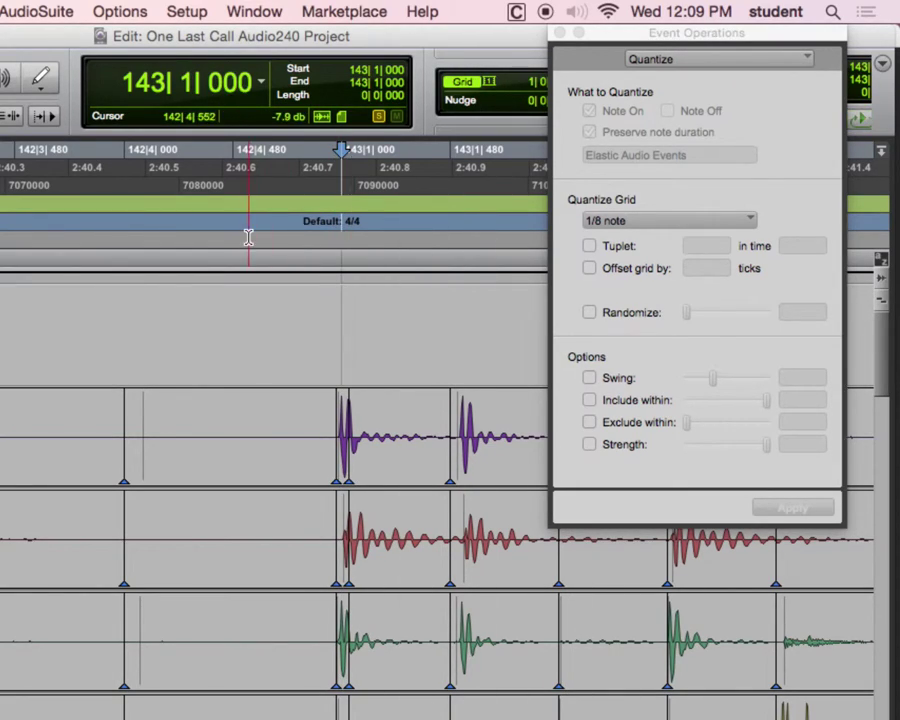
click(248, 237)
key(space)
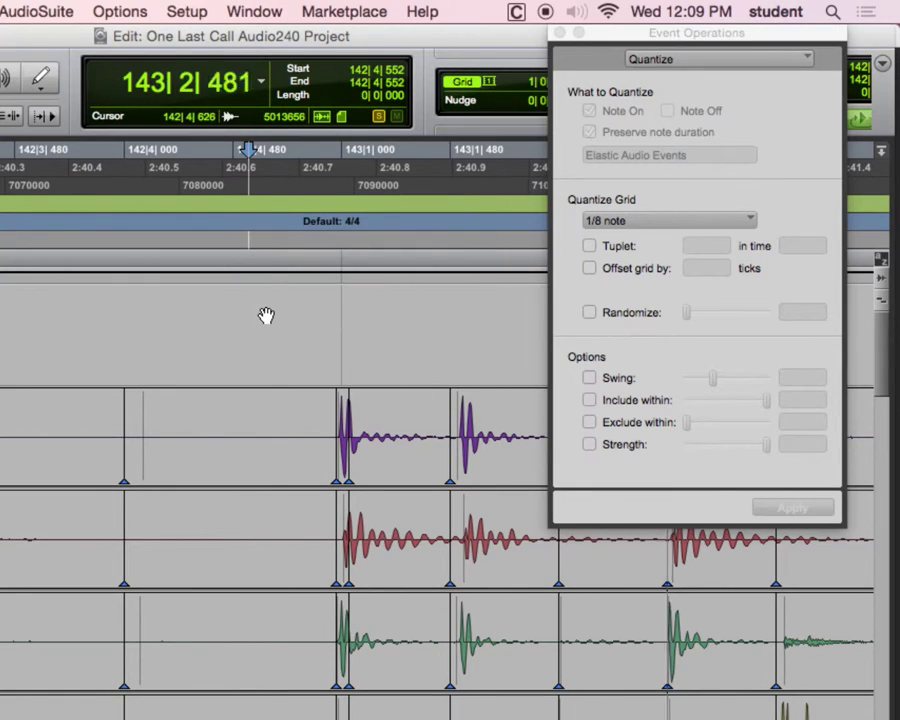
key(space)
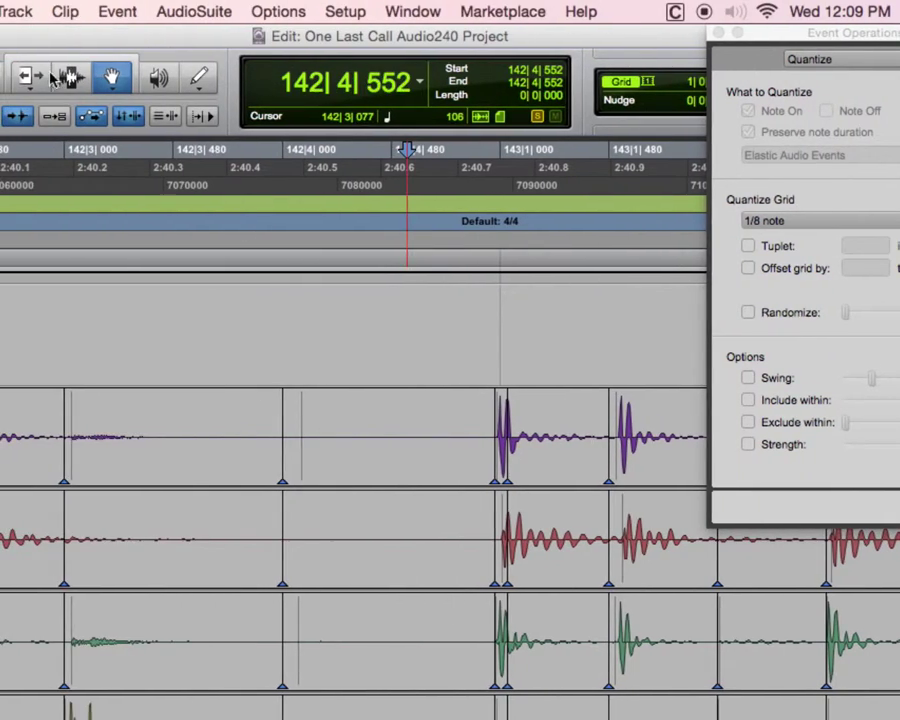
click(5, 78)
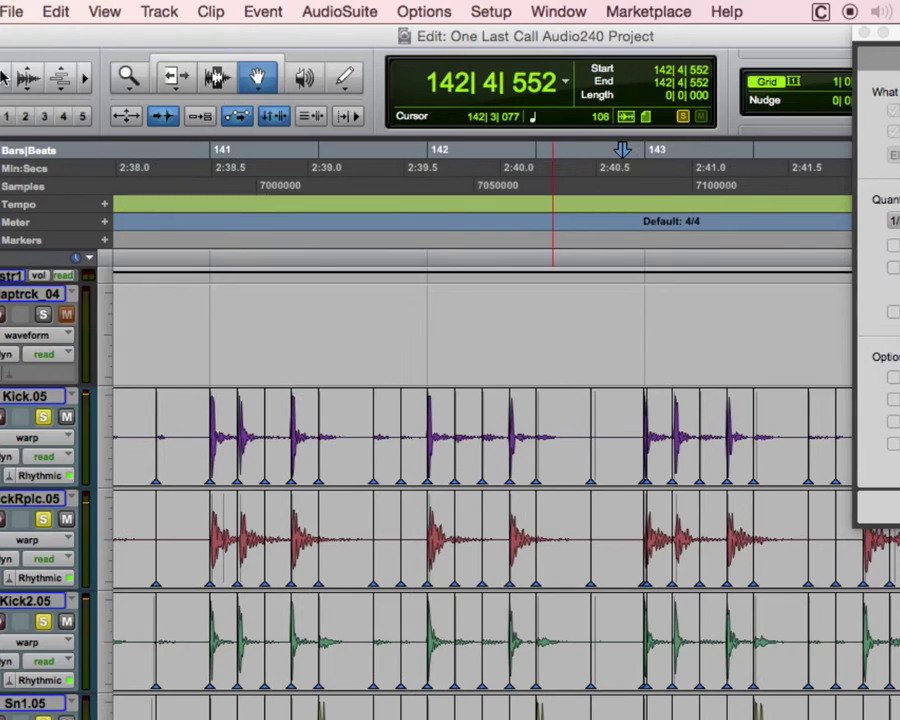
Audition from 142|4|552, then zoom out to the String Entrance and close Event Operations.
key(space)
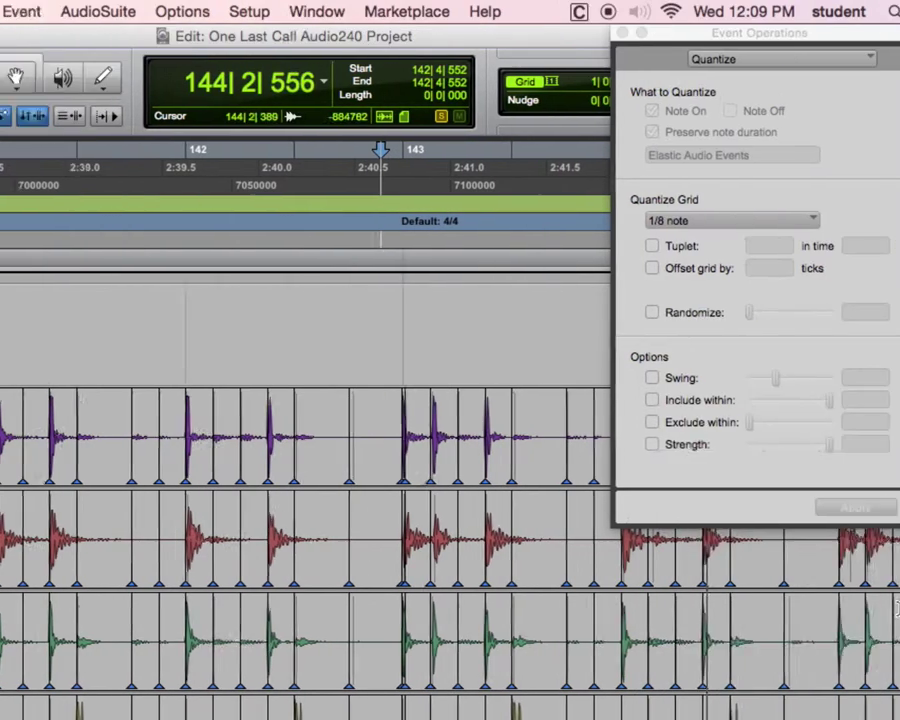
key(space)
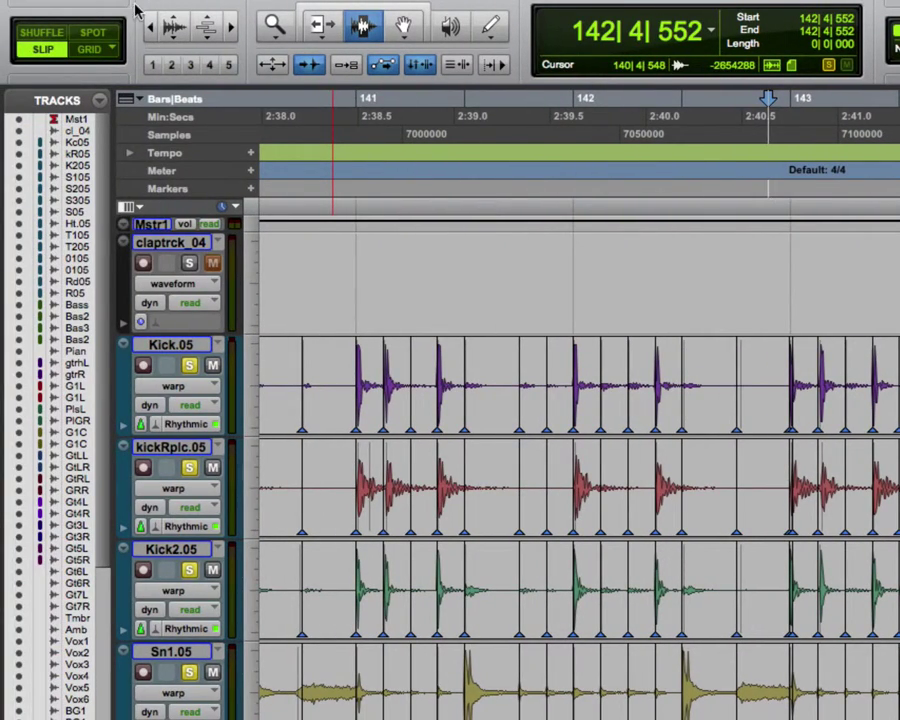
click(148, 24)
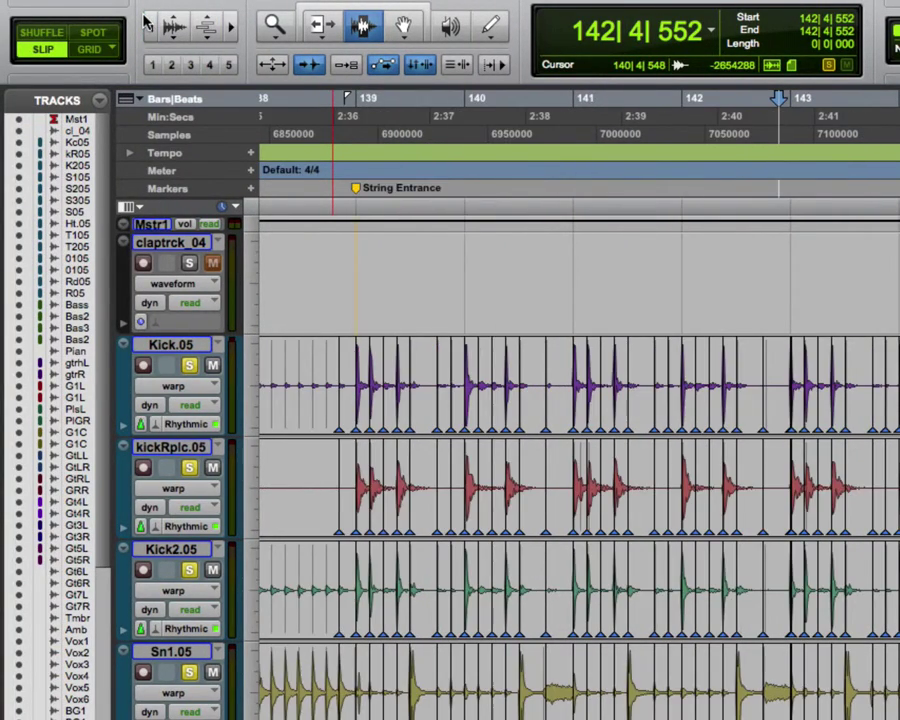
click(148, 24)
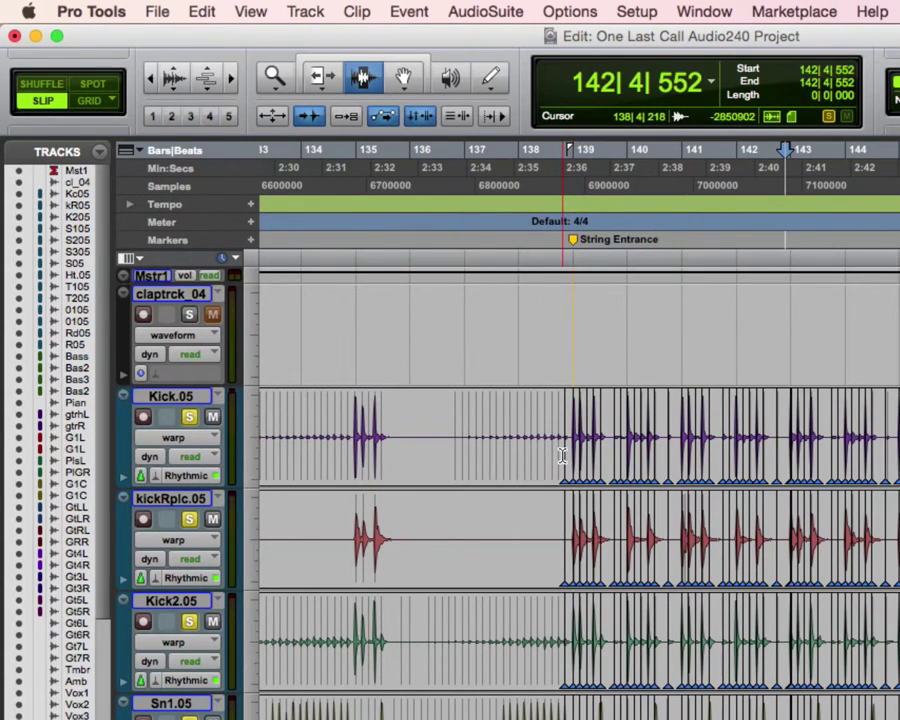
key(super+bracketleft)
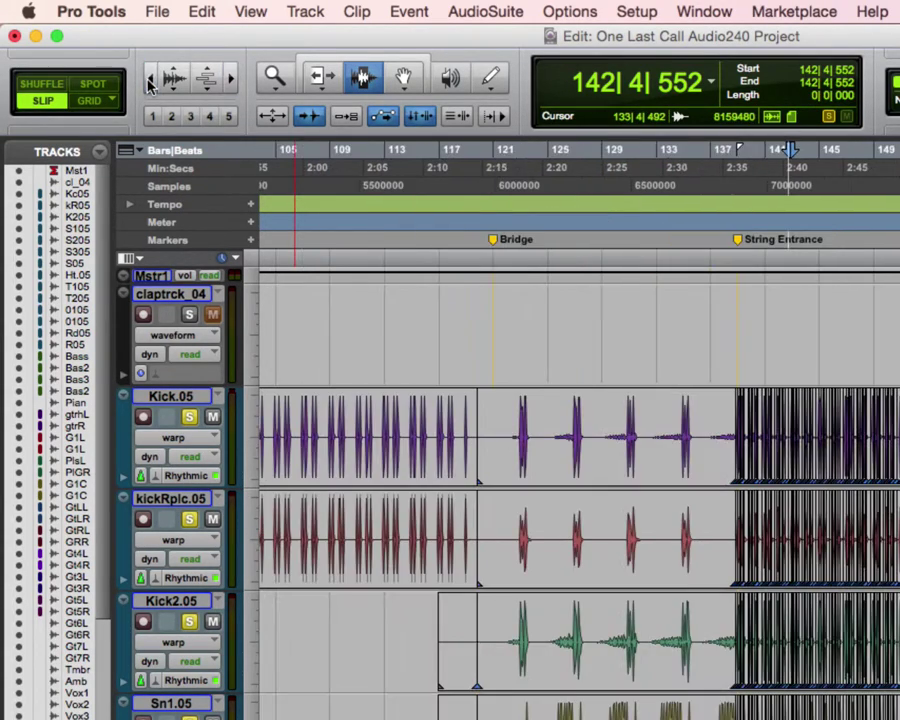
key(alt+0)
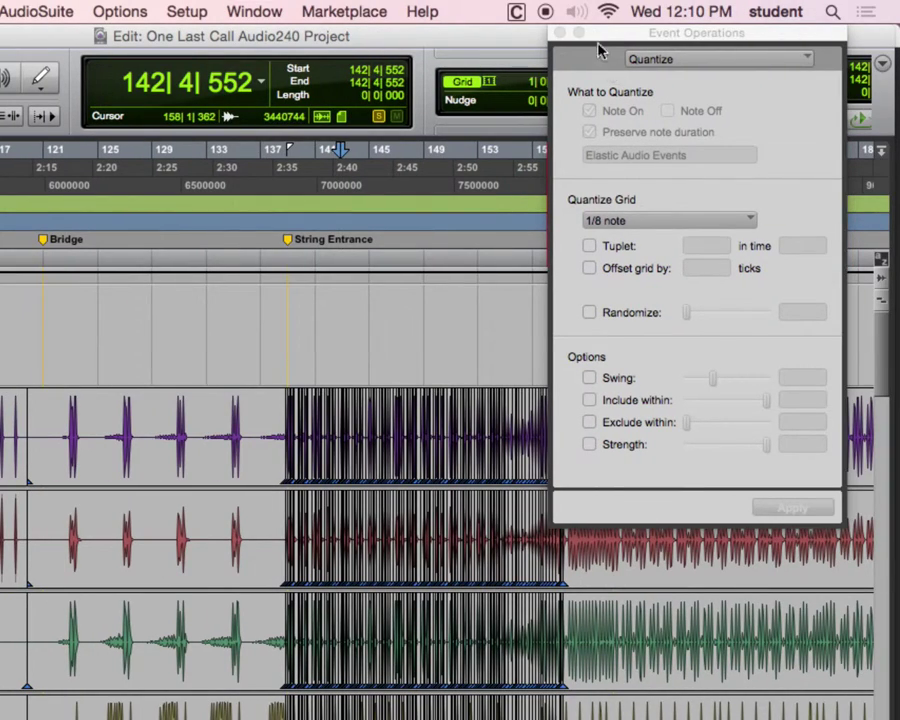
click(557, 33)
Drag-select from 138|3|135 to 159|2|927 across the drum tracks.
drag(284, 430, 568, 463)
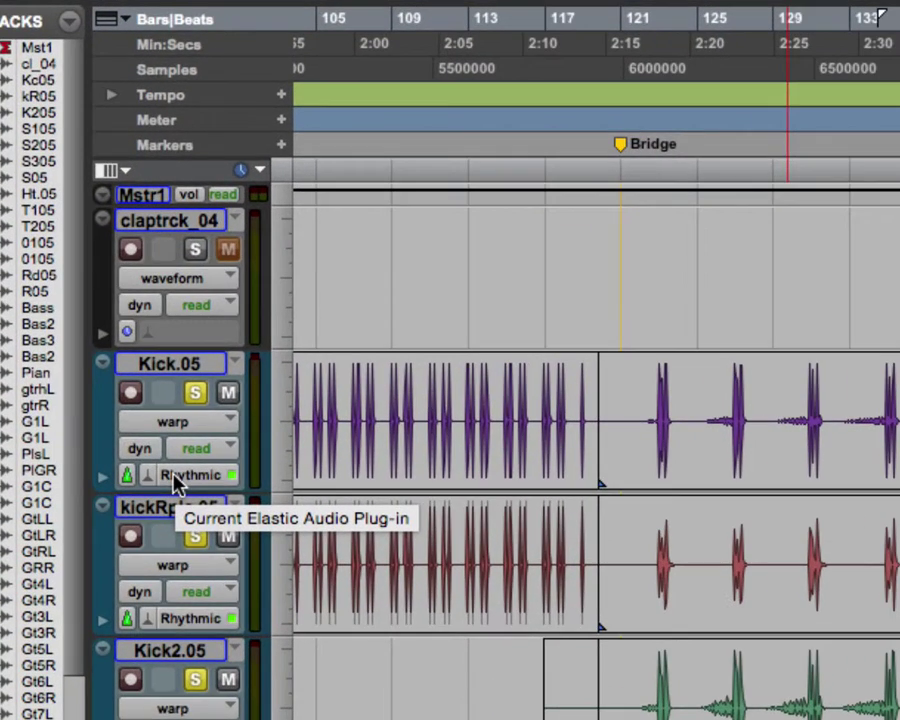
click(351, 395)
key(super+bracketleft)
key(super+bracketleft)
key(super+bracketleft)
key(super+bracketleft)
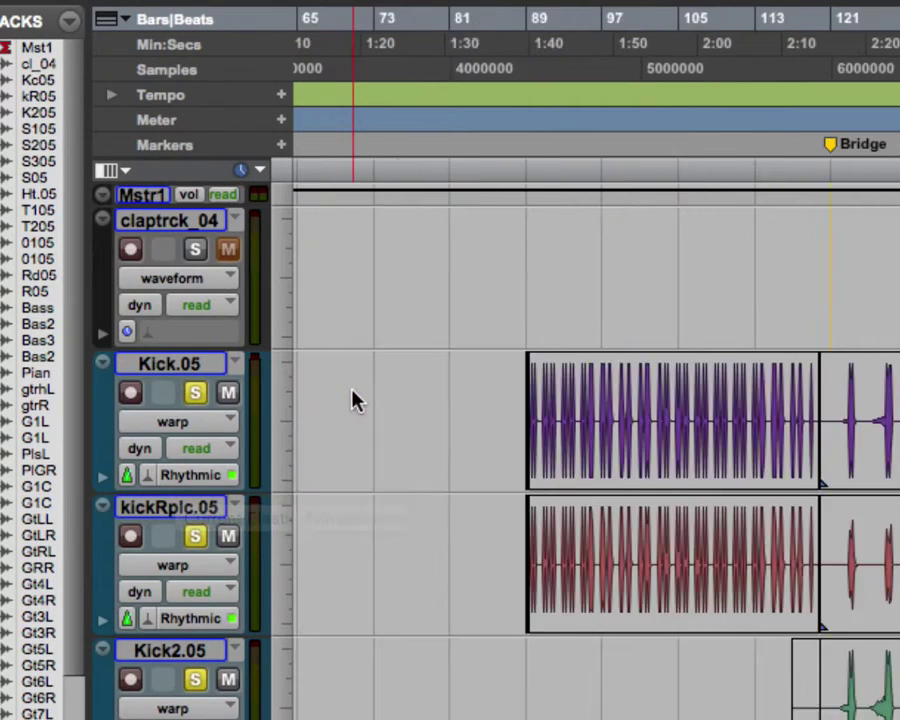
key(super+bracketright)
key(super+bracketright)
key(super+bracketright)
key(super+bracketright)
drag(352, 396, 853, 425)
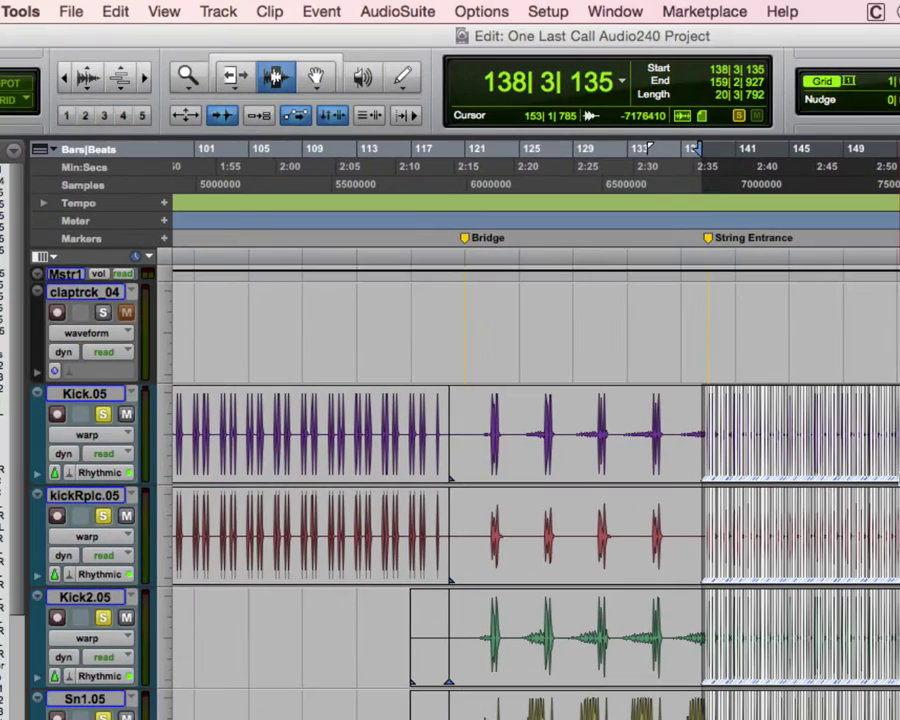
scroll(631, 335, down, 3)
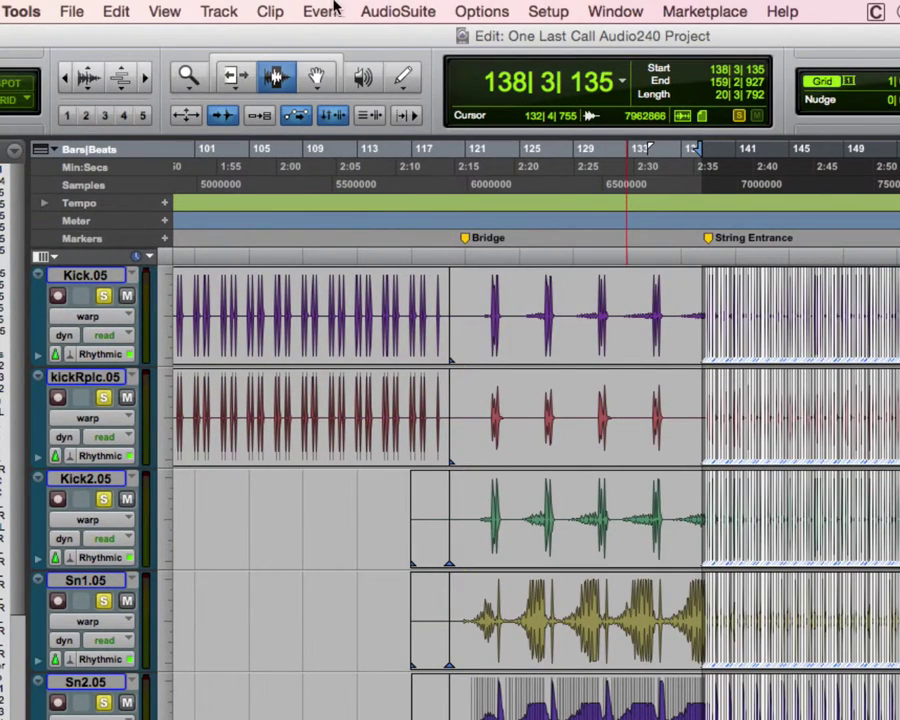
Reopen the Quantize window and confirm Elastic Audio Events as what to quantize.
click(320, 11)
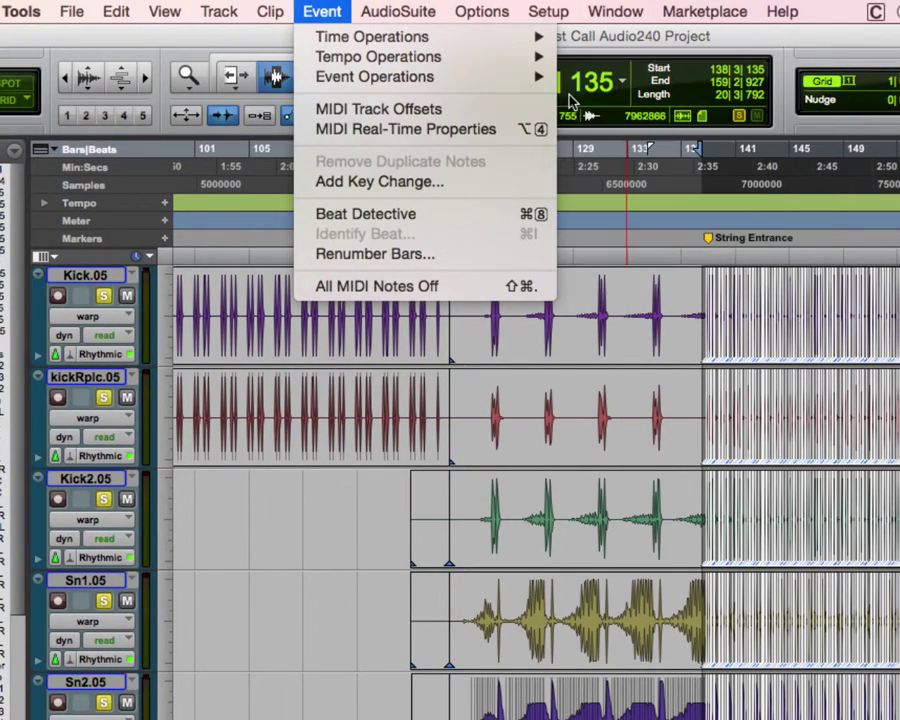
key(Escape)
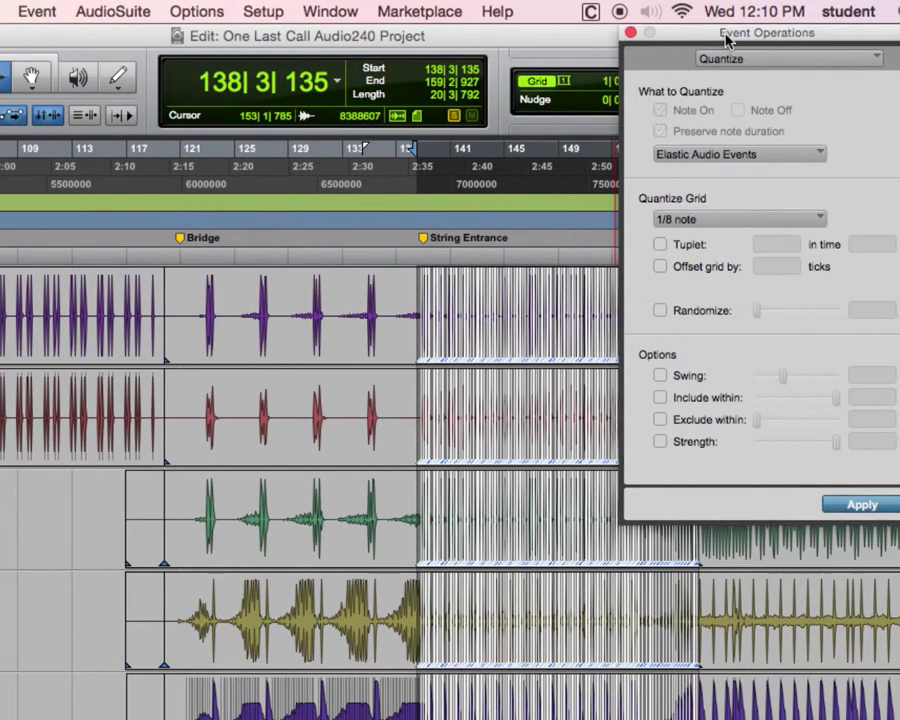
drag(725, 32, 191, 8)
click(186, 152)
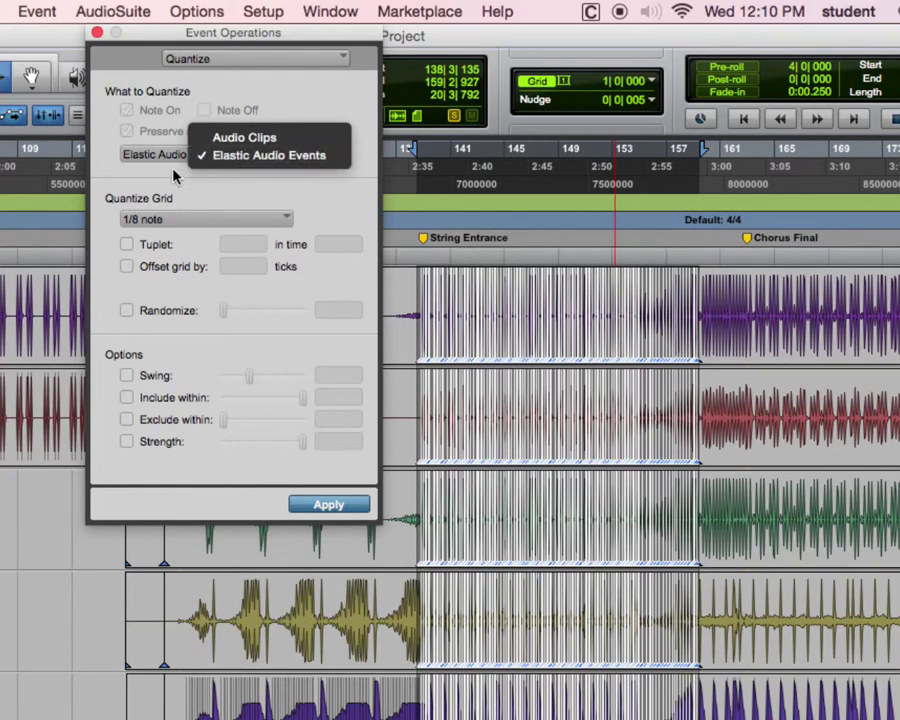
click(173, 176)
click(176, 157)
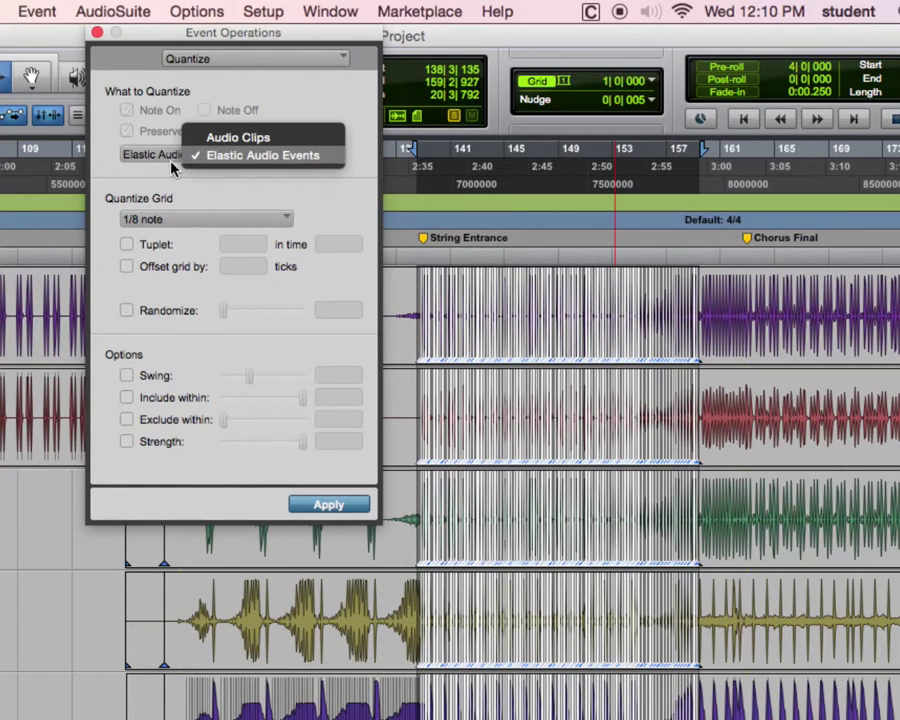
click(172, 170)
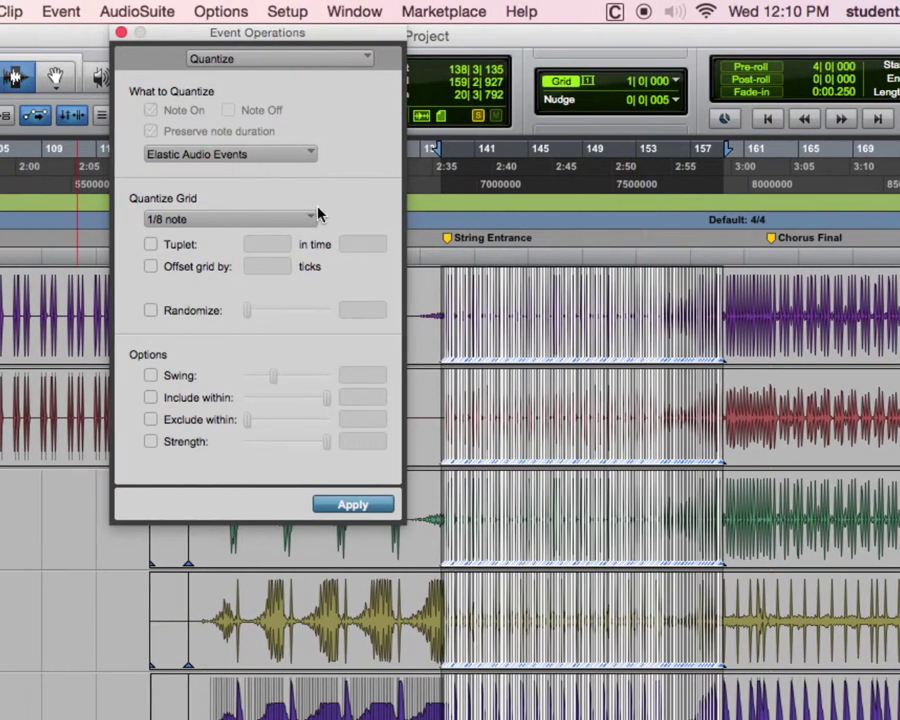
Place the playhead at the String Entrance start and zoom in on bars 129–140.
click(442, 292)
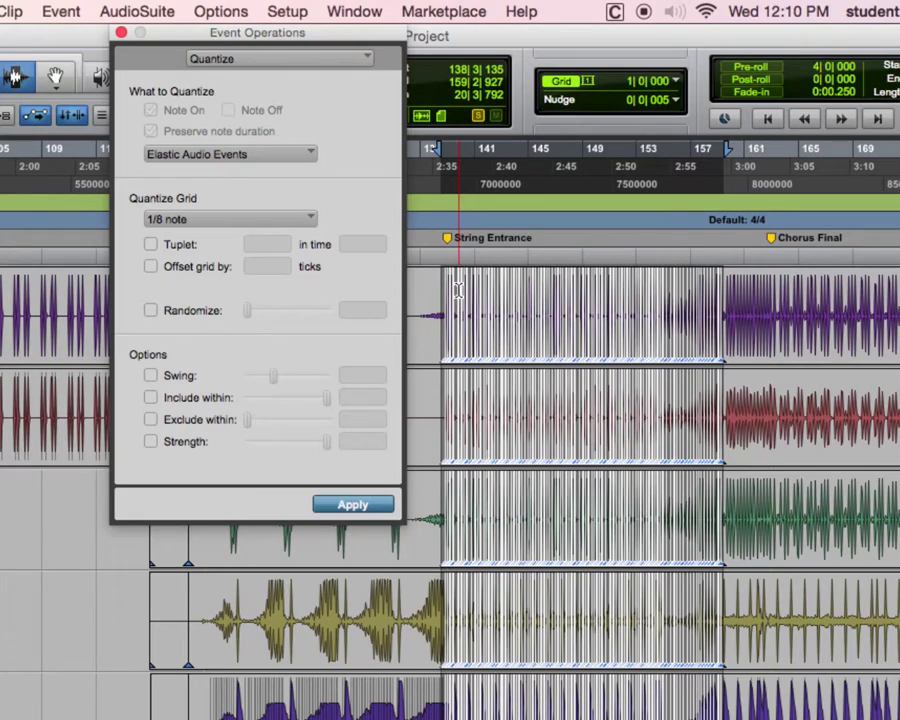
click(448, 282)
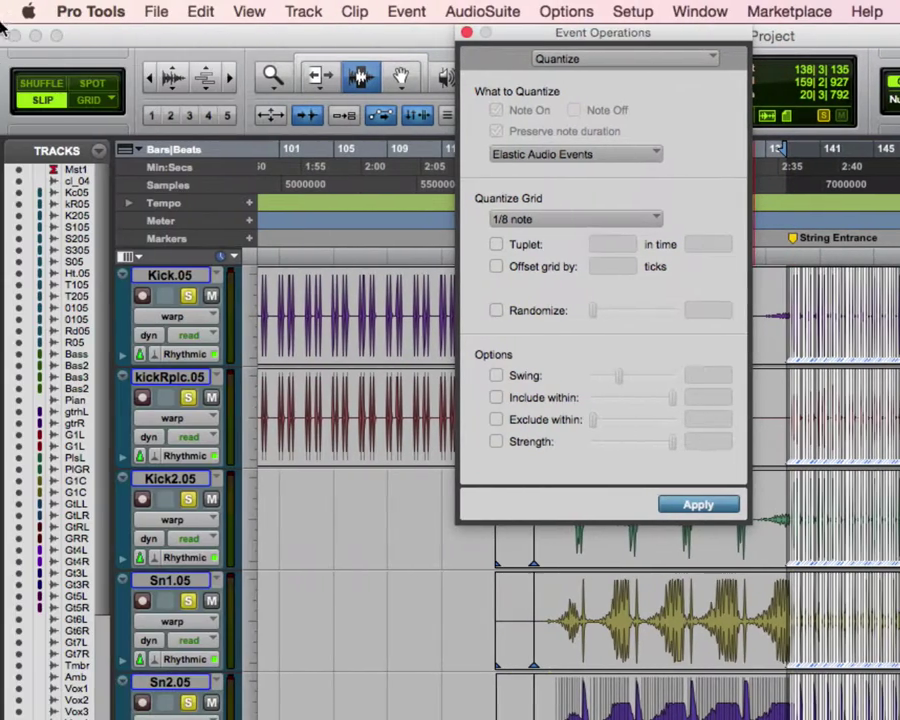
click(228, 79)
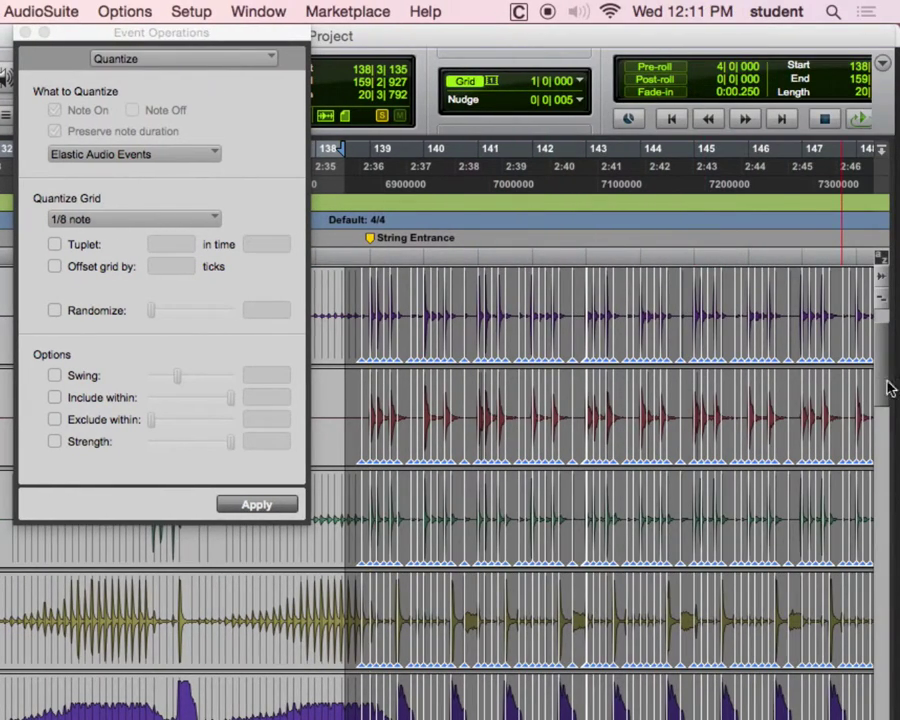
Scroll the drum tracks and drag the Event Operations window right, off the tracks.
mouse_move(886, 358)
mouse_down()
mouse_move(886, 474)
mouse_move(848, 488)
mouse_move(834, 574)
mouse_move(810, 601)
mouse_move(814, 709)
mouse_move(800, 702)
mouse_move(795, 716)
mouse_move(783, 682)
mouse_up()
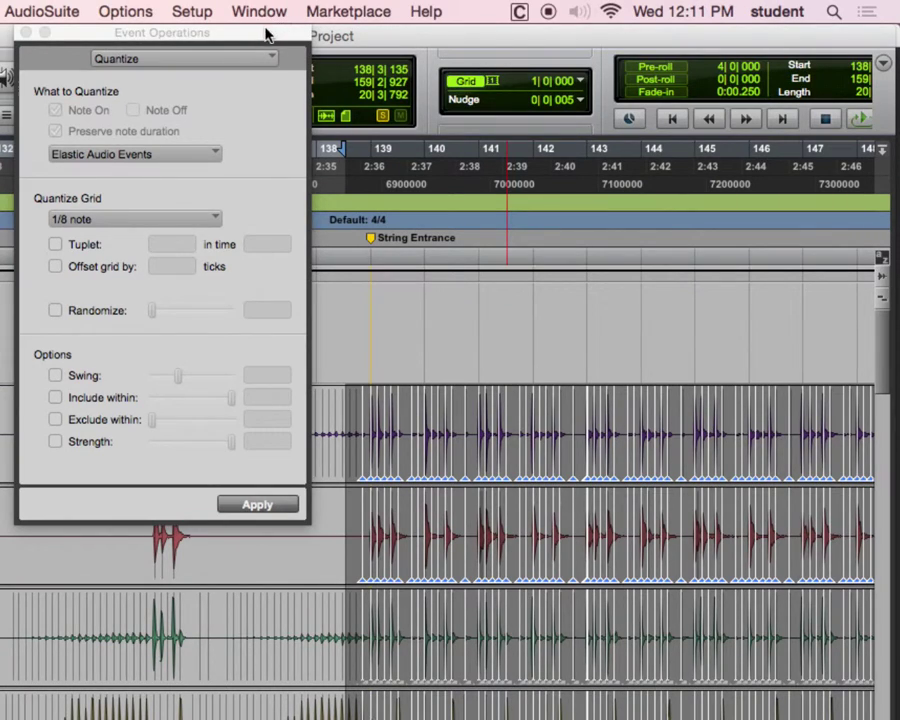
drag(248, 43, 808, 38)
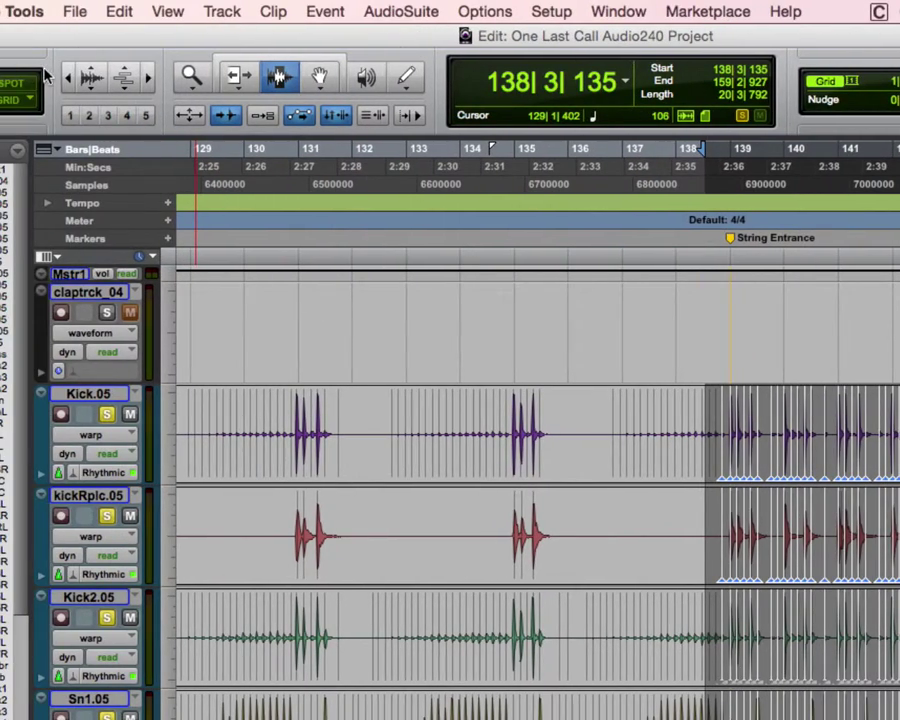
Zoom out to bars 101–149 and select the Bridge, 121|1|931 to 136|2|485, across the drums.
click(70, 80)
click(70, 80)
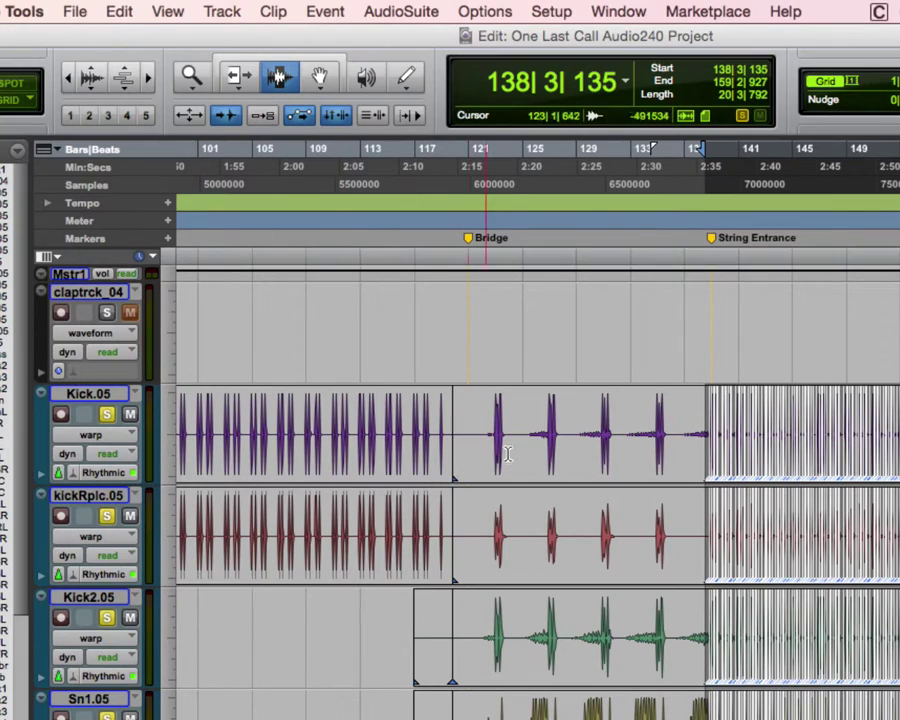
click(552, 470)
click(551, 470)
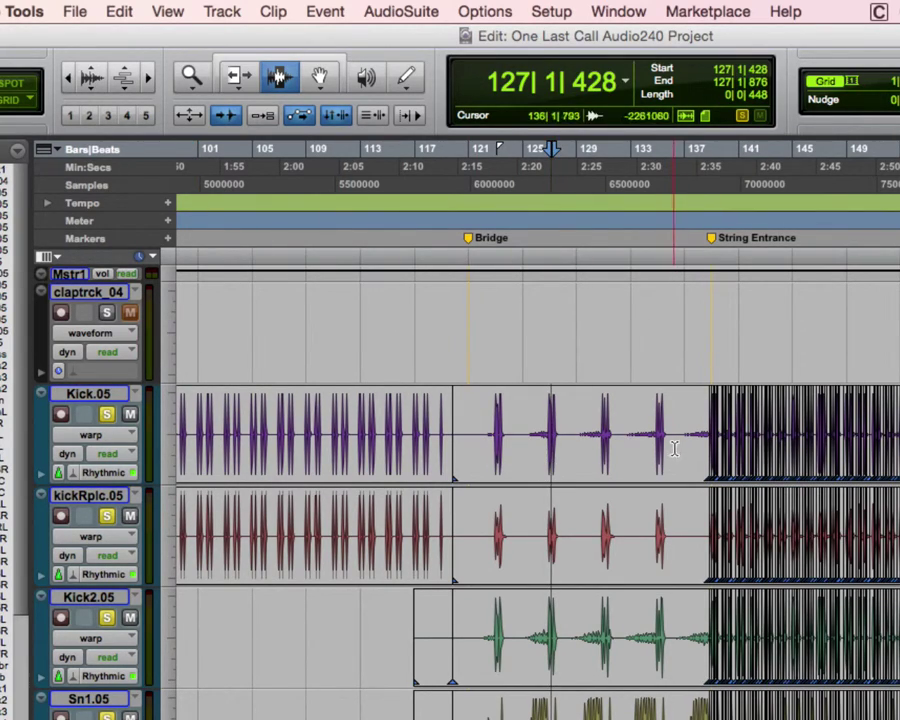
drag(674, 470, 483, 468)
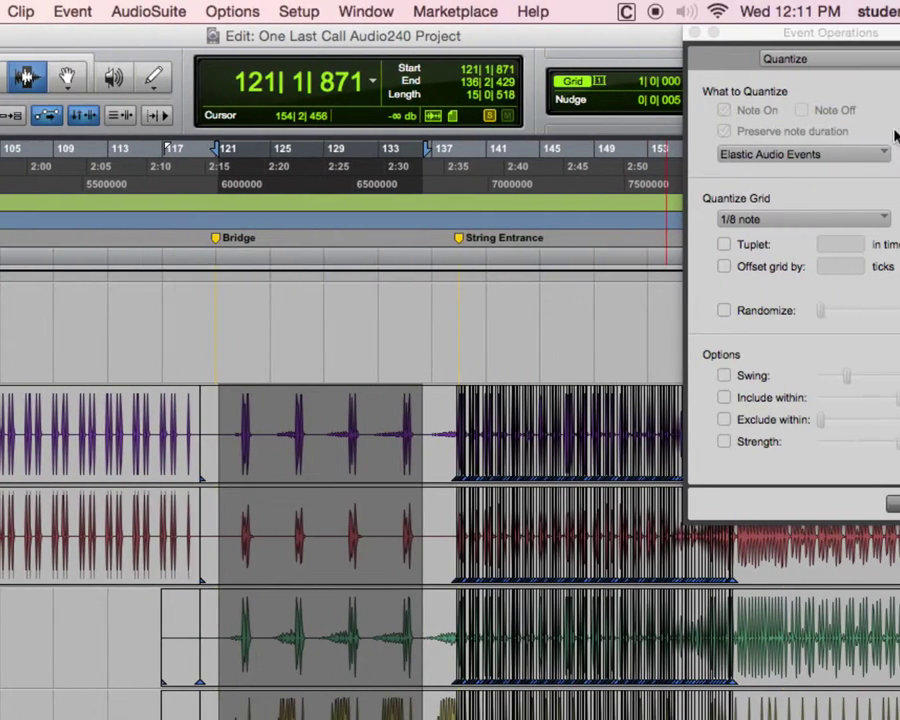
Confirm the 1/8 note grid and apply the quantize to the Bridge selection.
drag(807, 32, 440, 32)
click(391, 218)
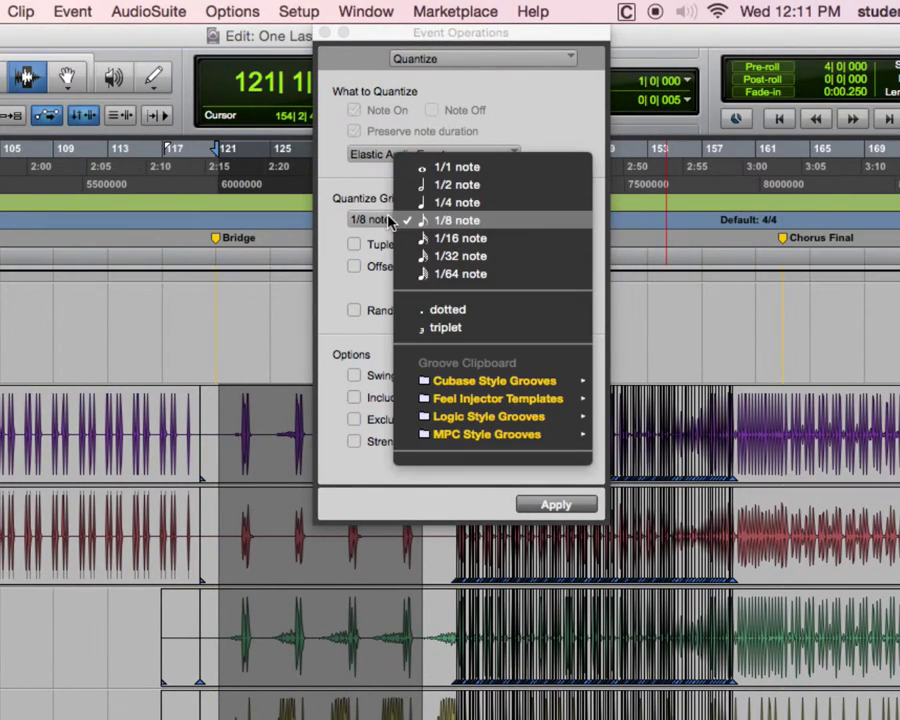
click(378, 204)
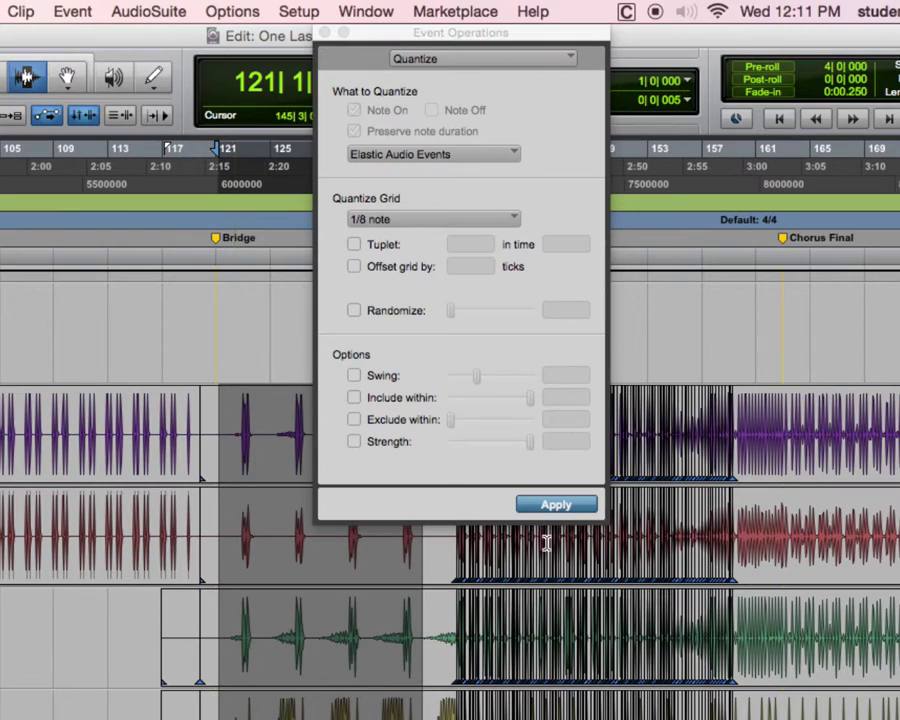
click(548, 505)
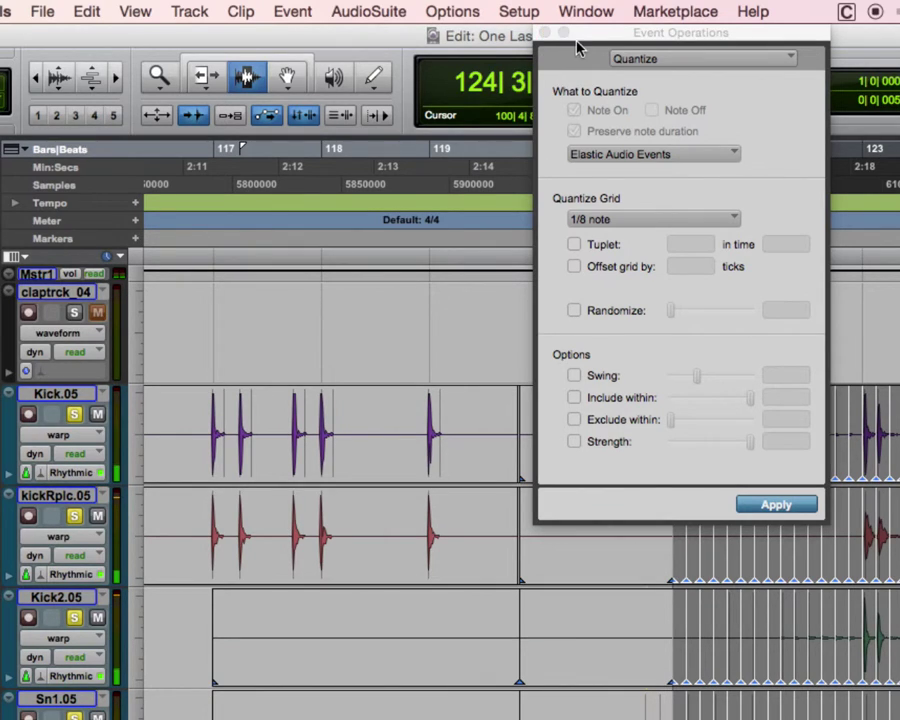
Shift the Quantize window left, zoom the timeline further out, and reopen the quantize settings.
drag(574, 35, 42, 12)
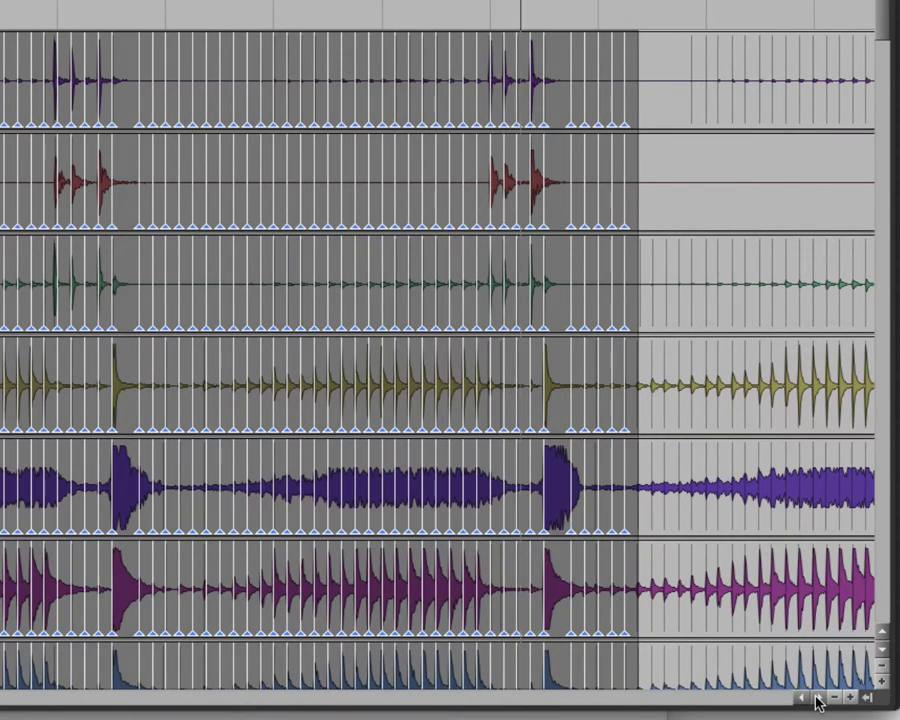
click(818, 699)
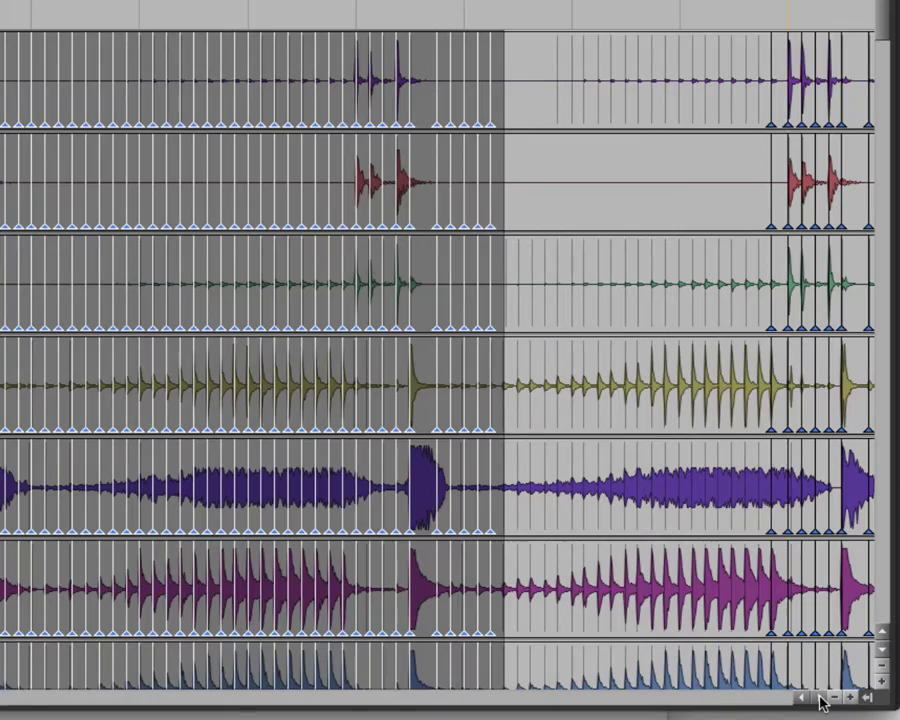
click(820, 699)
click(820, 699)
click(822, 699)
click(831, 701)
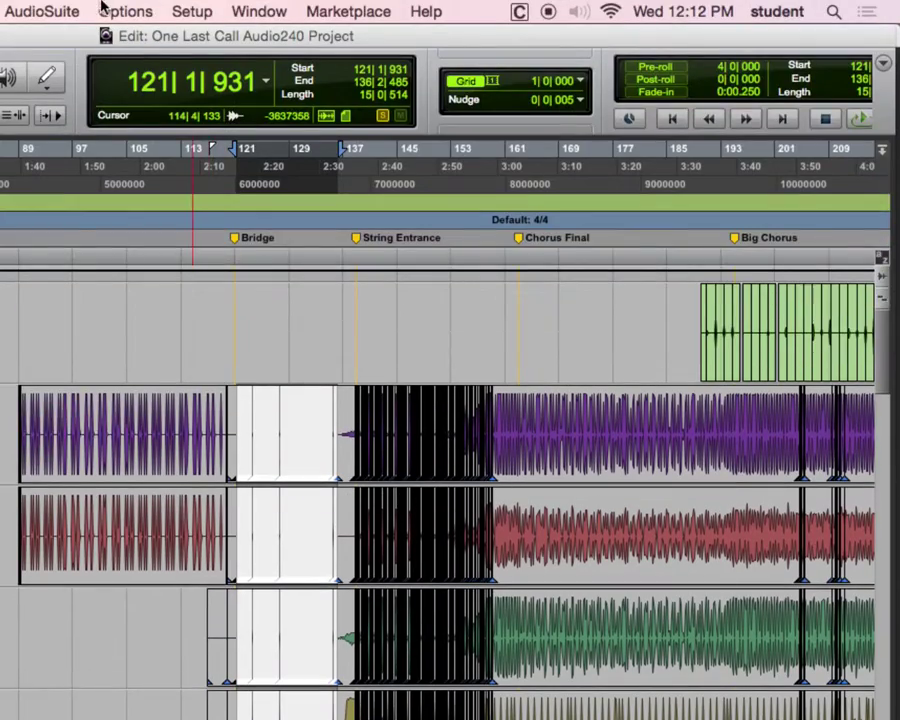
key(alt+0)
Save the 1/8-note quantized drum session, close the Quantize window and zoom to fit the song.
drag(216, 42, 347, 58)
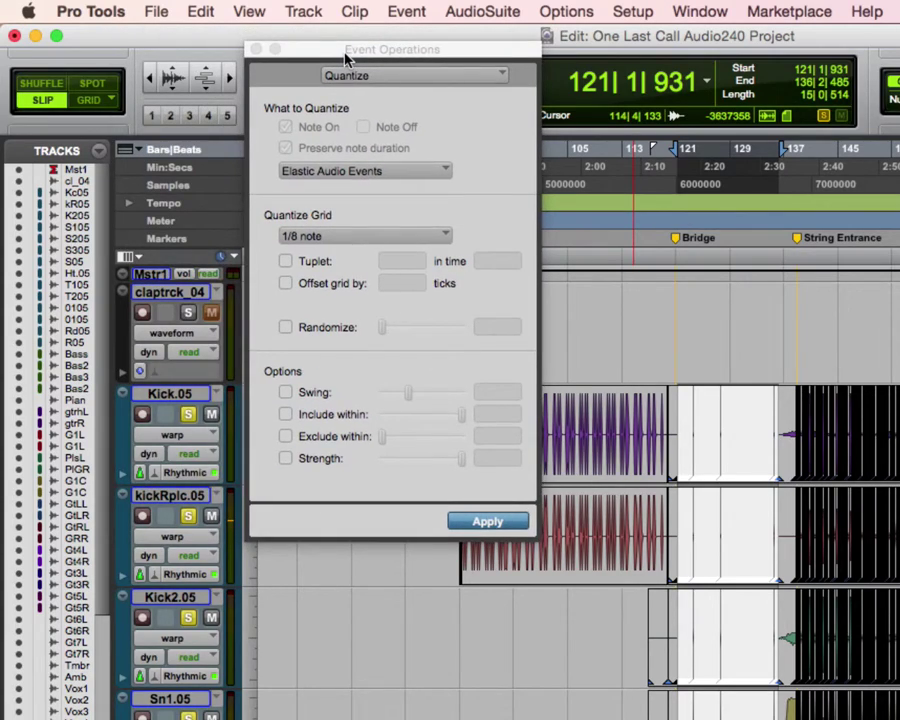
key(super+s)
click(256, 48)
double_click(268, 82)
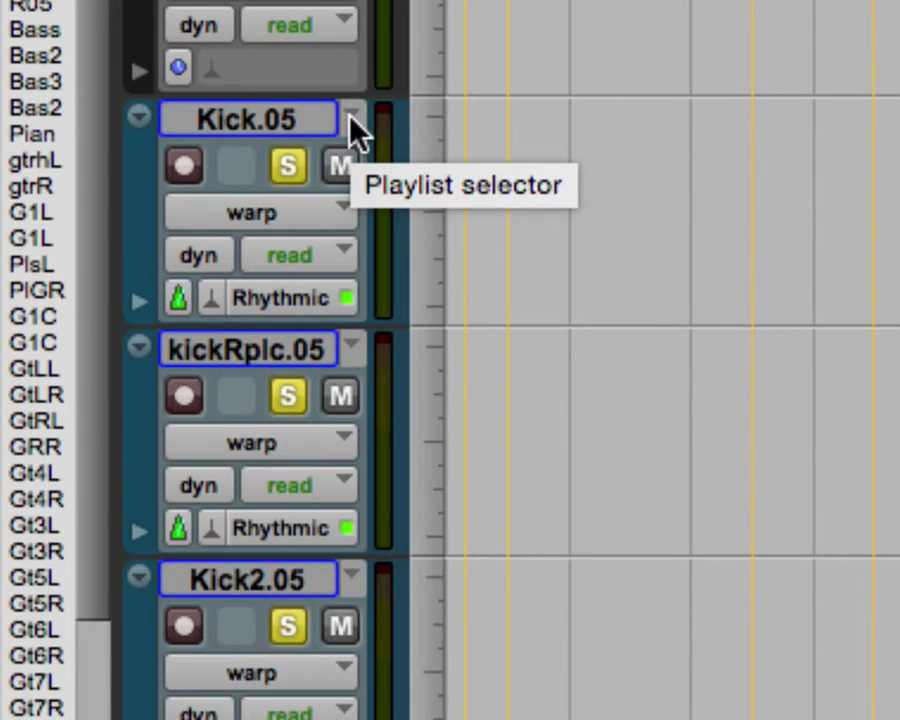
Open the Kick.05 playlist menu listing Kick.02 through Kick.05 with New and Duplicate.
click(353, 120)
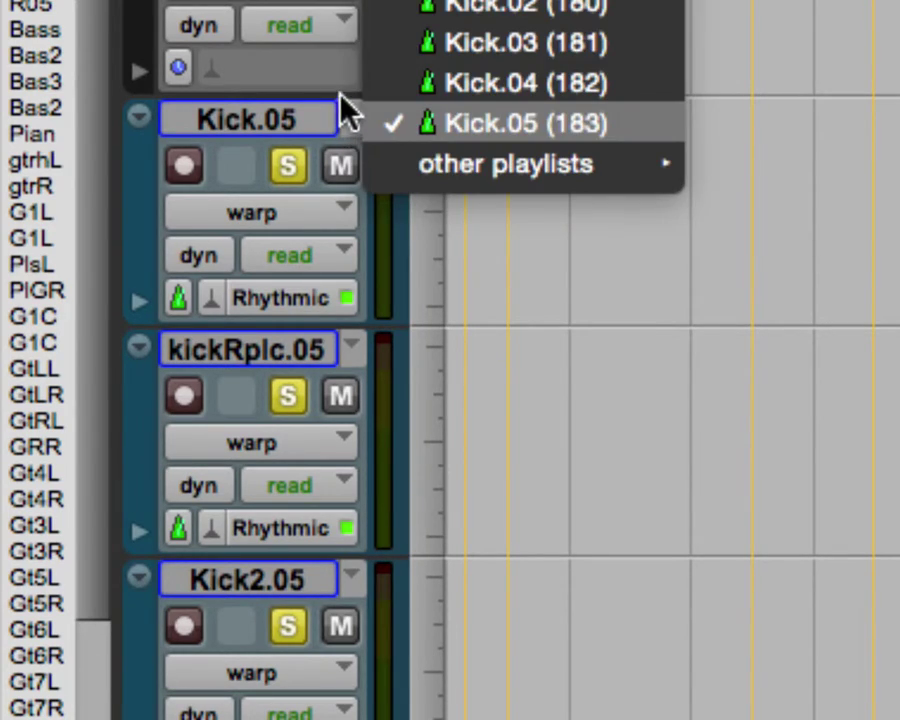